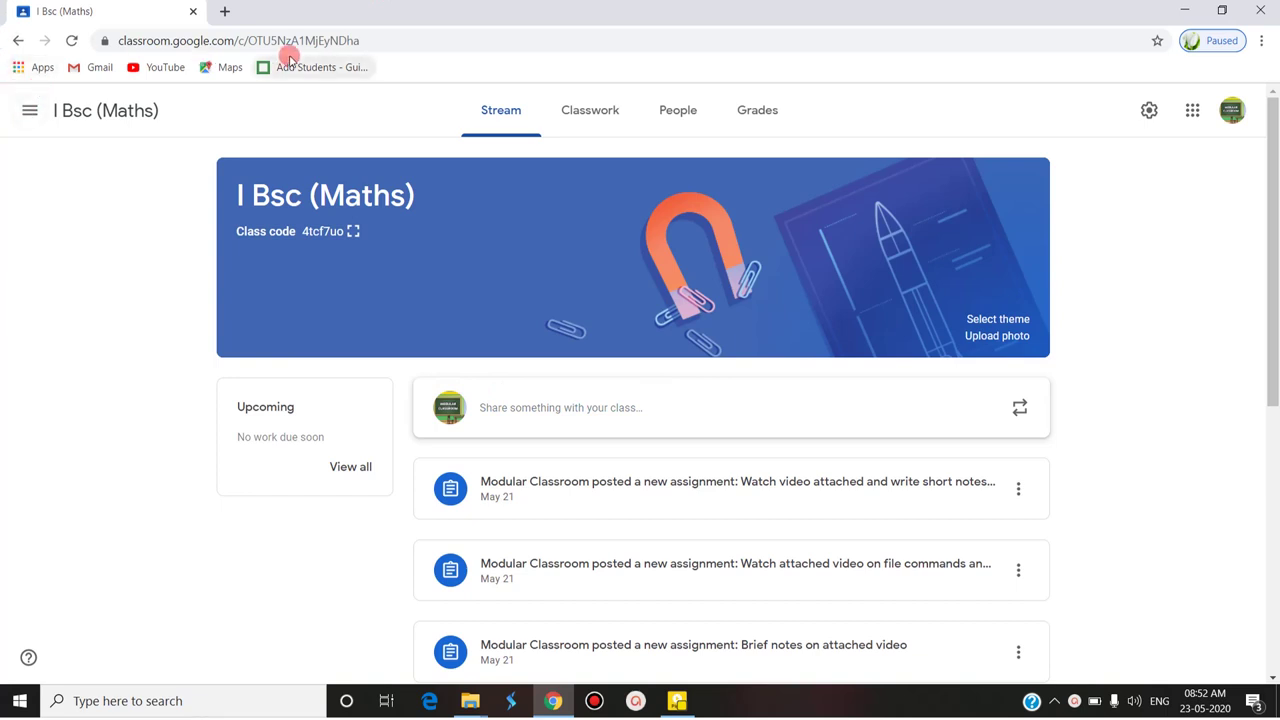
Step: Delete the class id from the web address to load the Classroom home page
{"action": "left_click", "coordinate": [352, 40]}
{"action": "left_click_drag", "start_coordinate": [440, 43], "coordinate": [278, 40]}
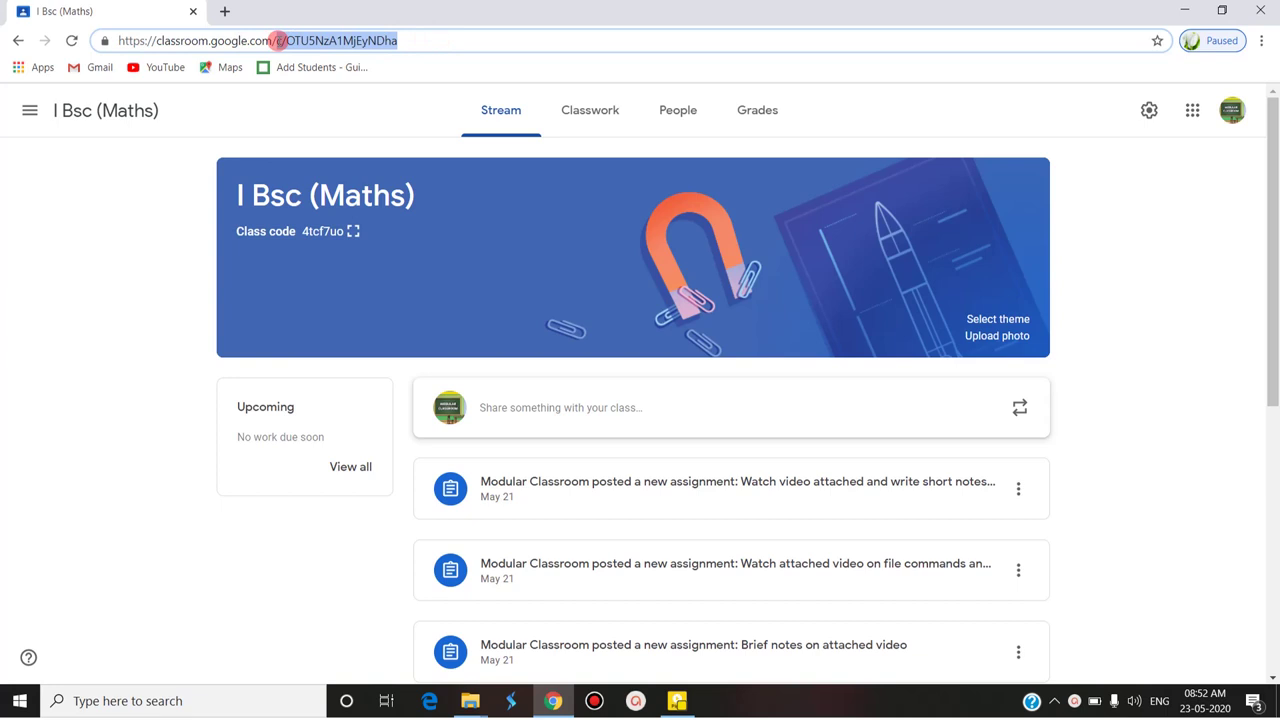
{"action": "key", "text": "BackSpace"}
{"action": "key", "text": "Return"}
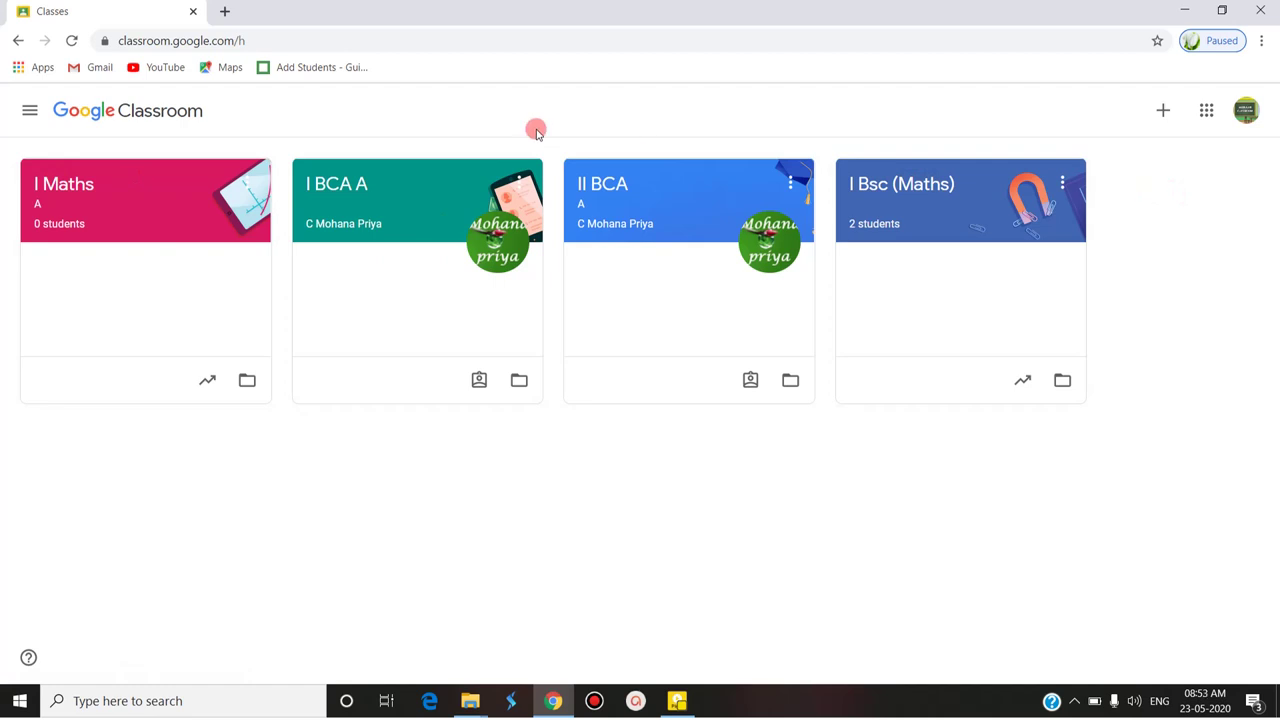
Step: Open the I Bsc (Maths) class from the home page and bring up its banner theme choices
{"action": "left_click", "coordinate": [28, 106]}
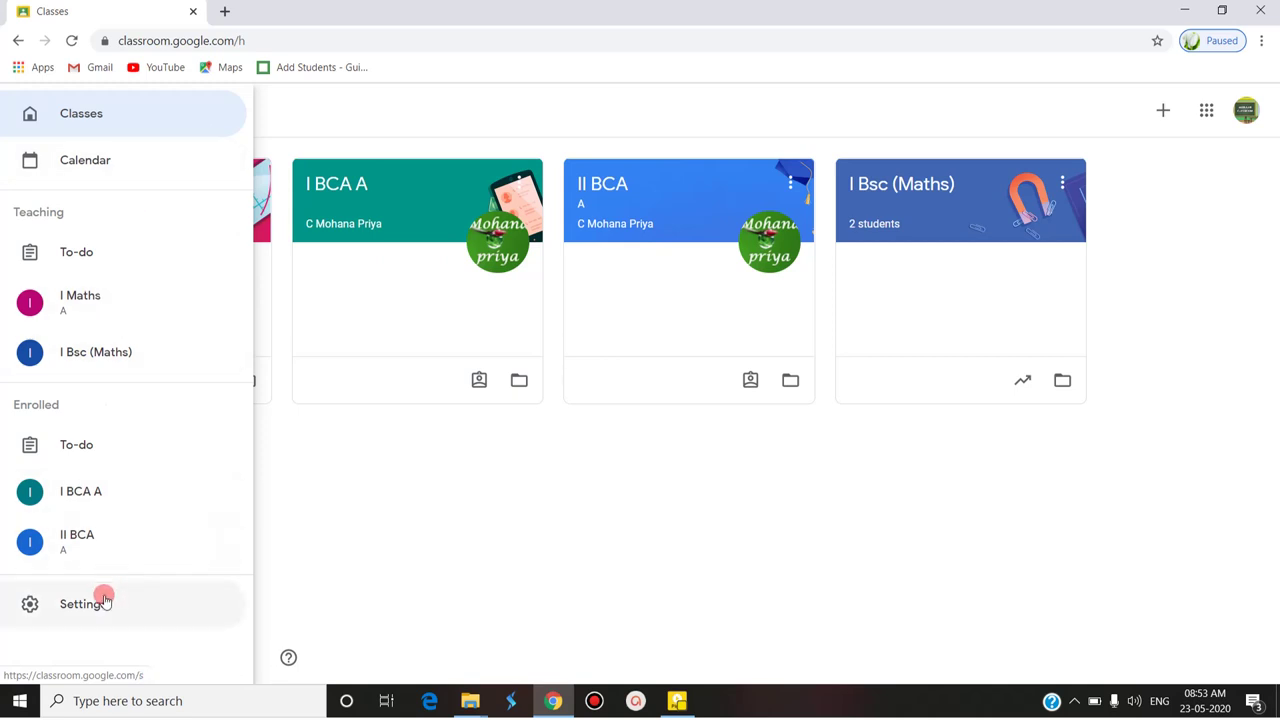
{"action": "left_click", "coordinate": [614, 540]}
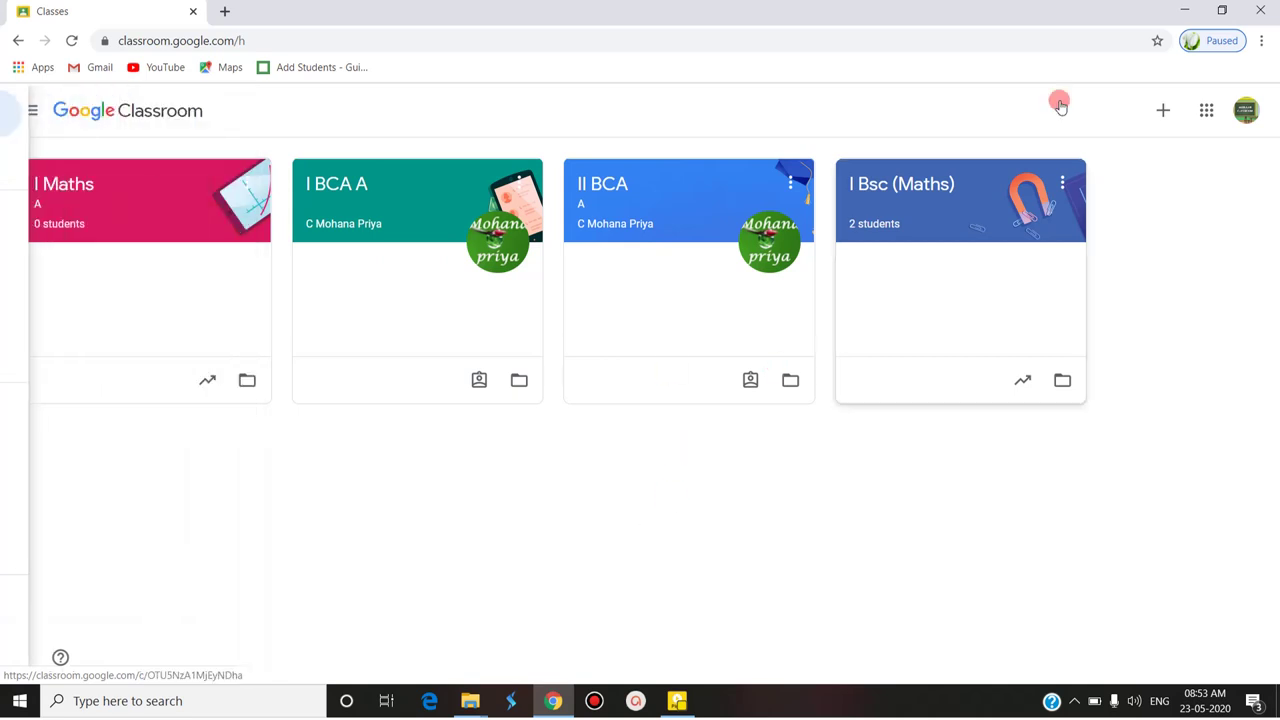
{"action": "left_click", "coordinate": [921, 178]}
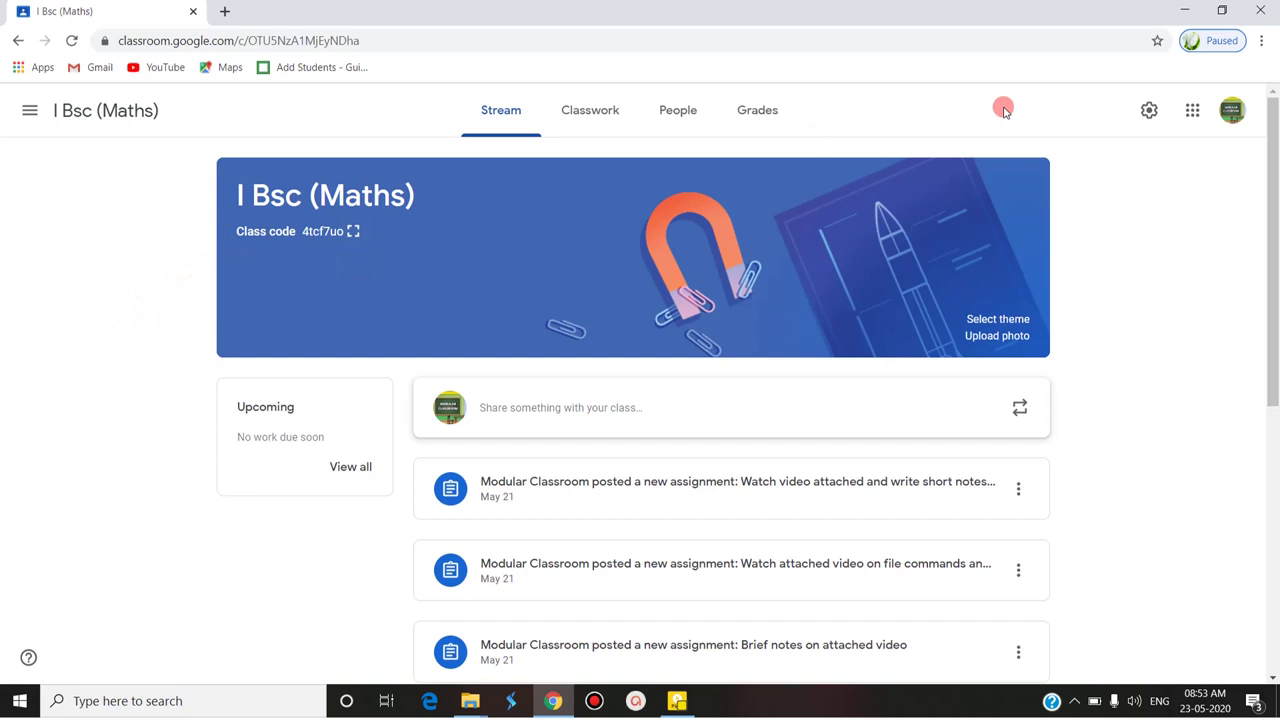
{"action": "left_click", "coordinate": [1008, 320]}
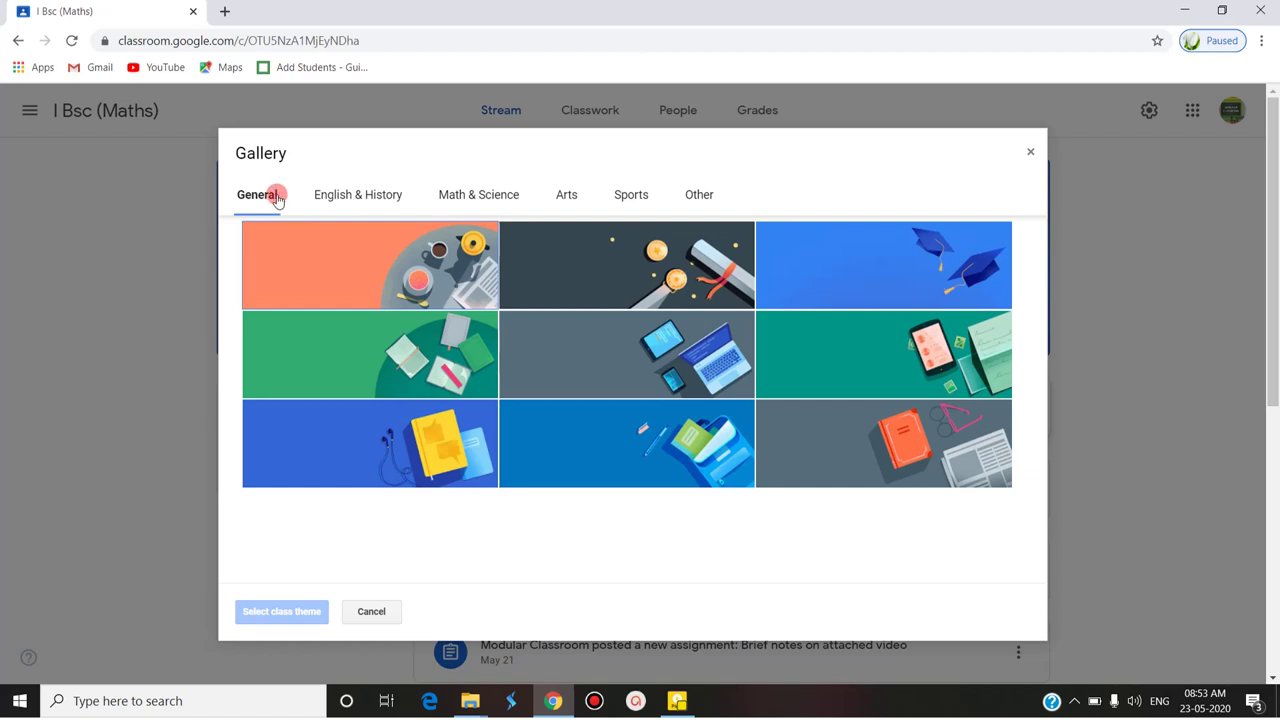
Step: Browse the General, English & History, Math & Science, Arts, Sports and Other theme galleries
{"action": "left_click", "coordinate": [960, 286]}
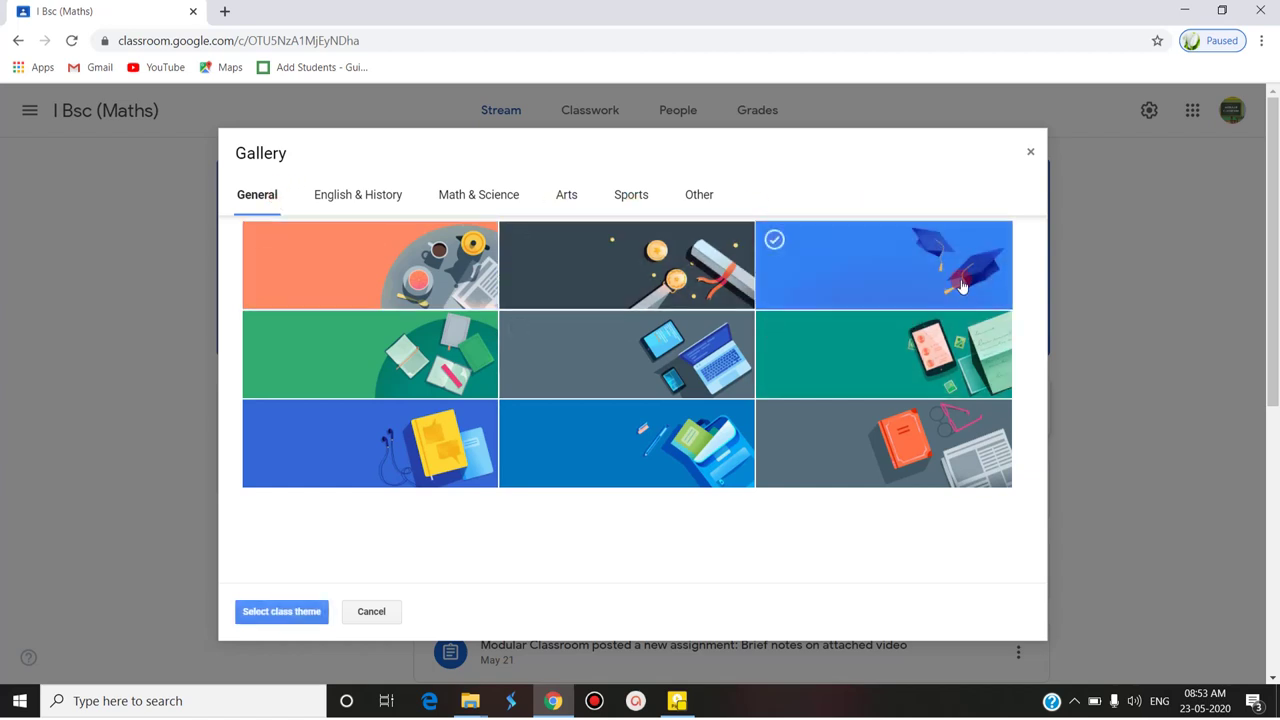
{"action": "left_click", "coordinate": [851, 342]}
{"action": "left_click", "coordinate": [368, 193]}
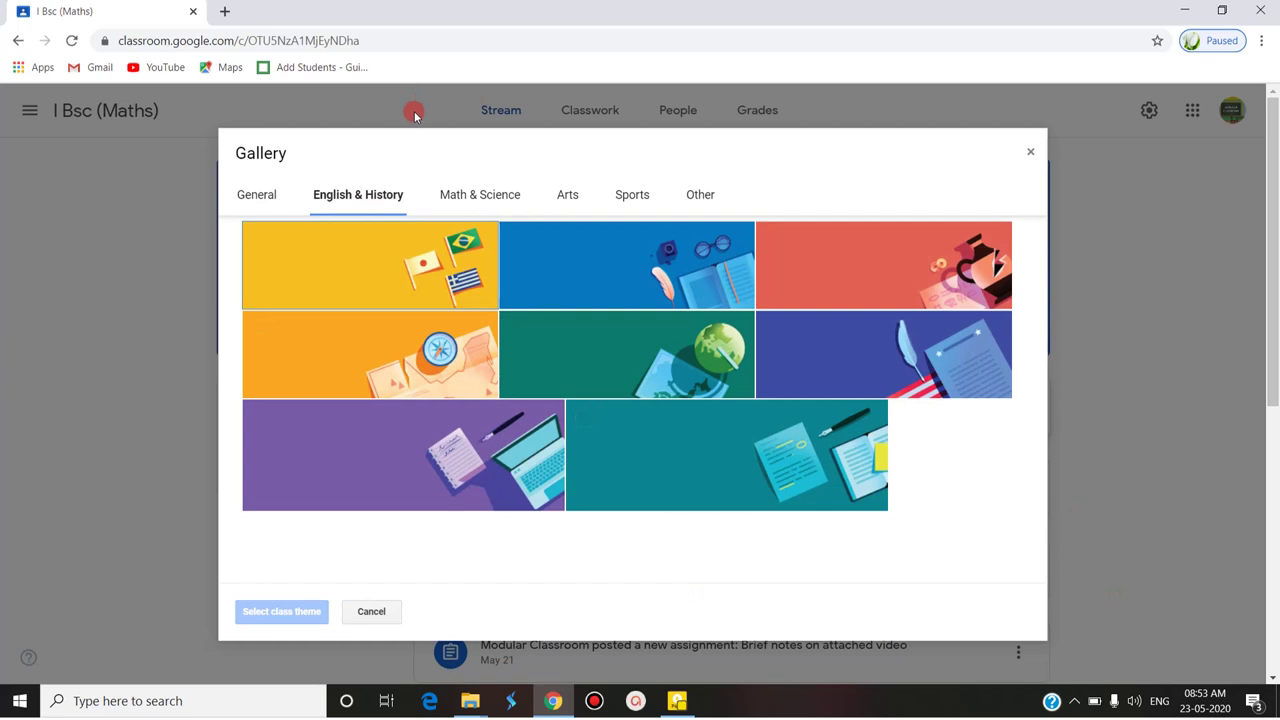
{"action": "left_click", "coordinate": [491, 205]}
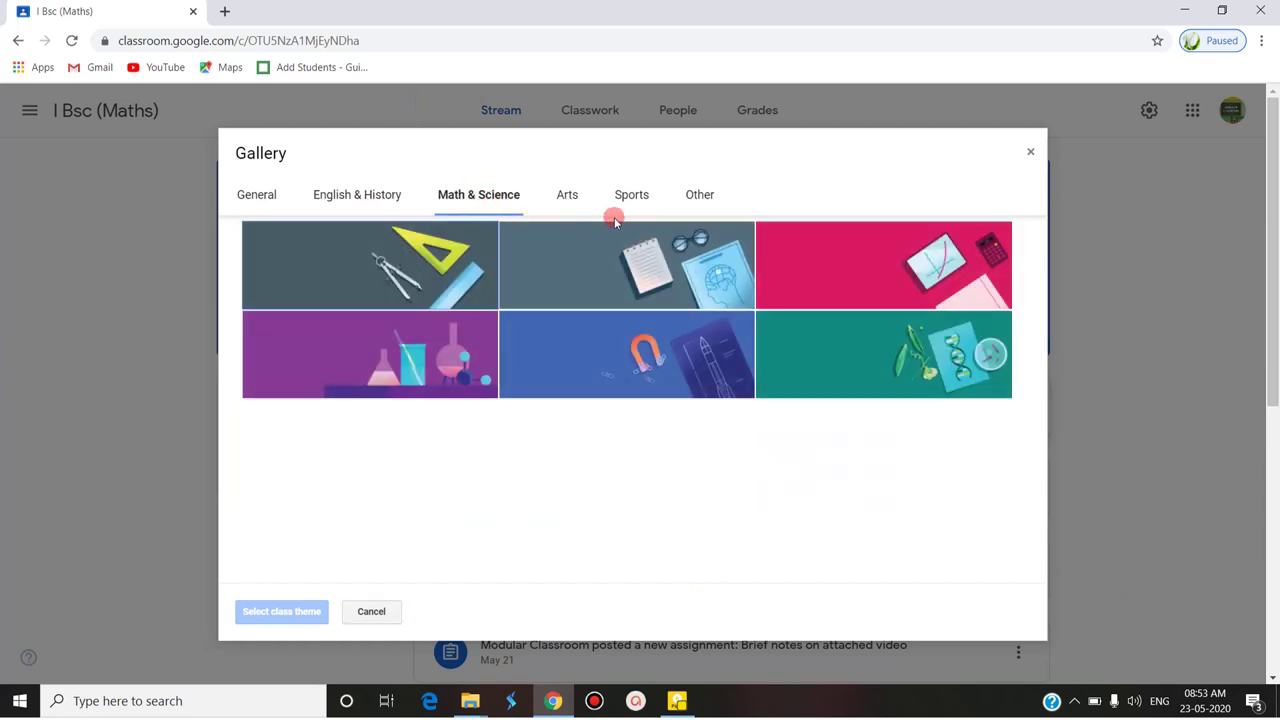
{"action": "left_click", "coordinate": [800, 235]}
{"action": "left_click", "coordinate": [566, 197]}
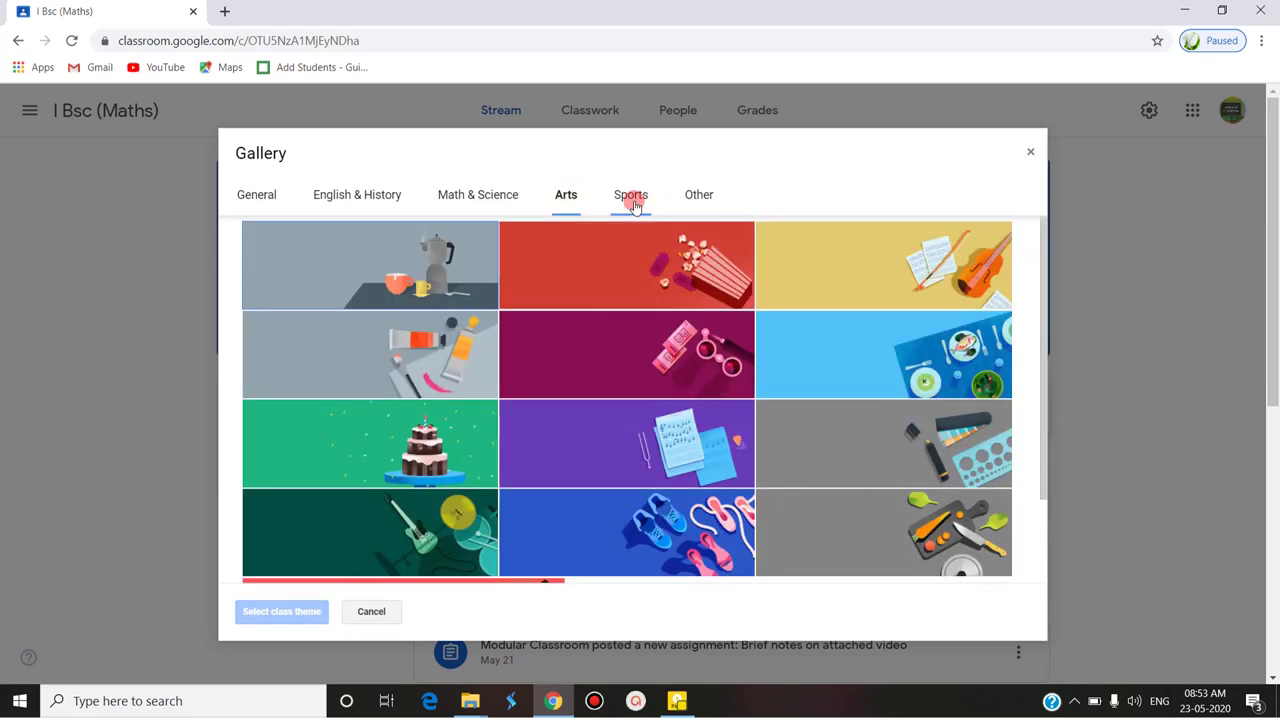
{"action": "left_click", "coordinate": [632, 198]}
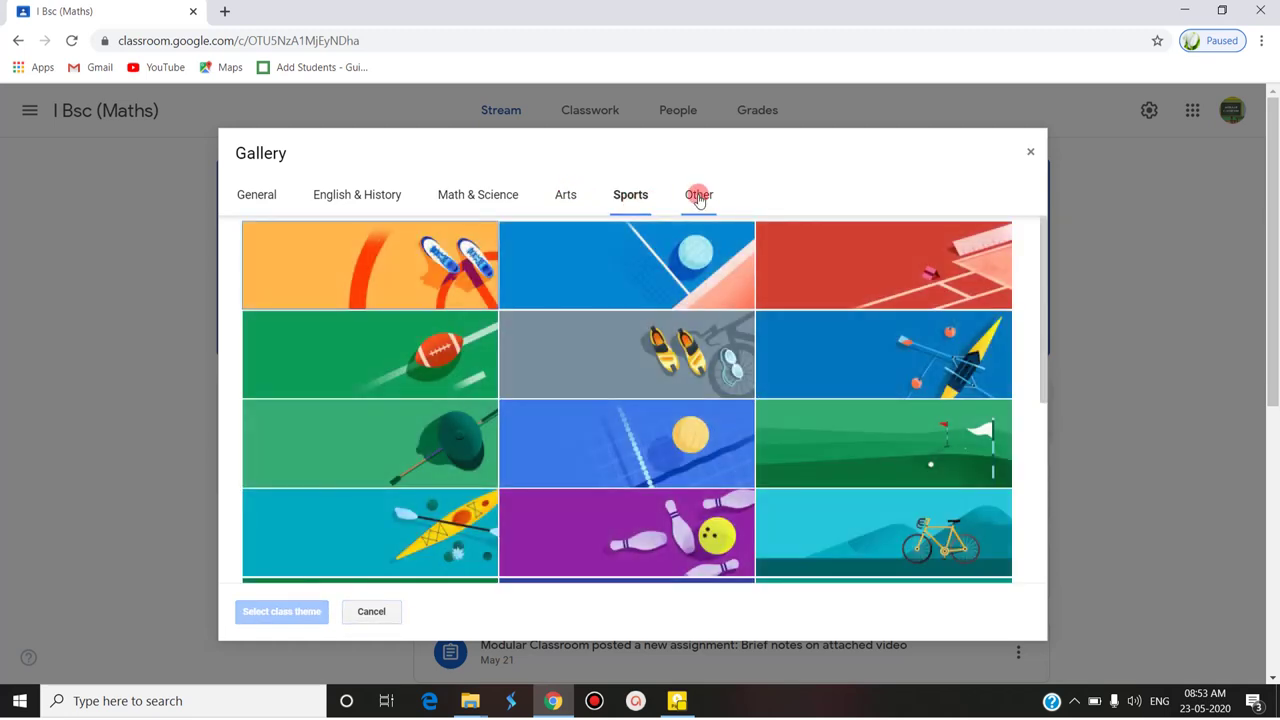
{"action": "left_click", "coordinate": [698, 197]}
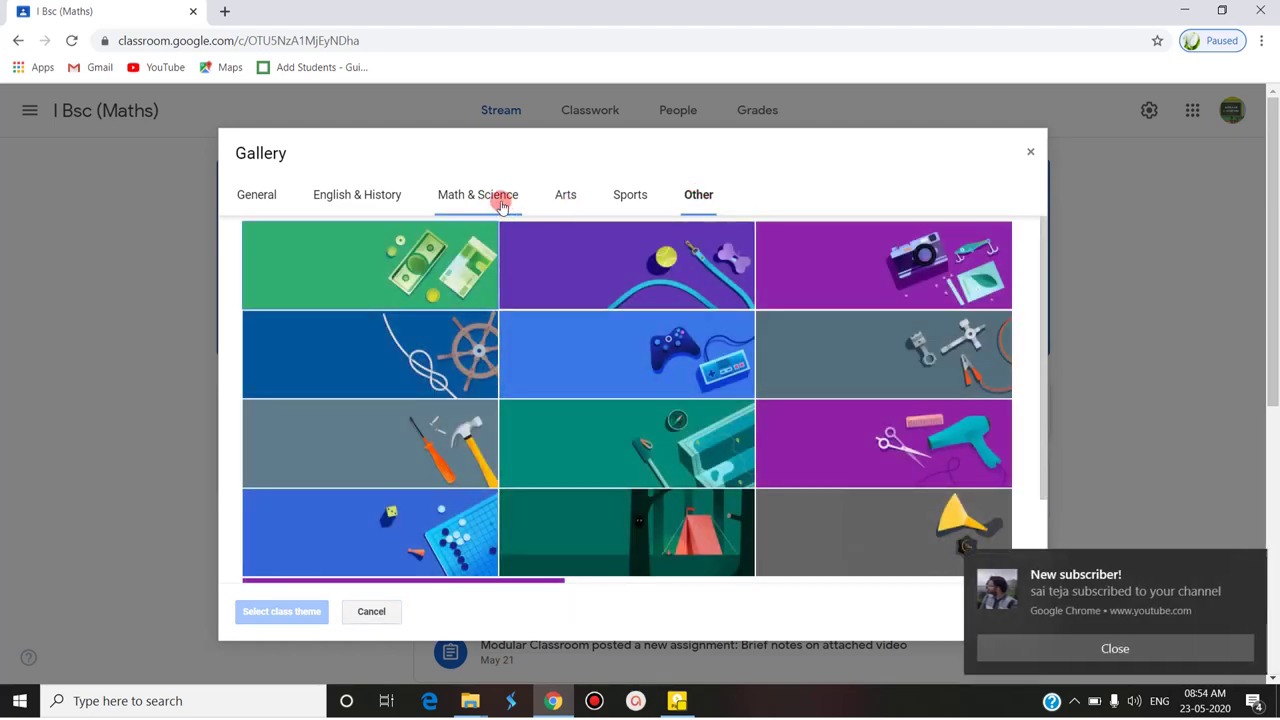
{"action": "left_click", "coordinate": [500, 198]}
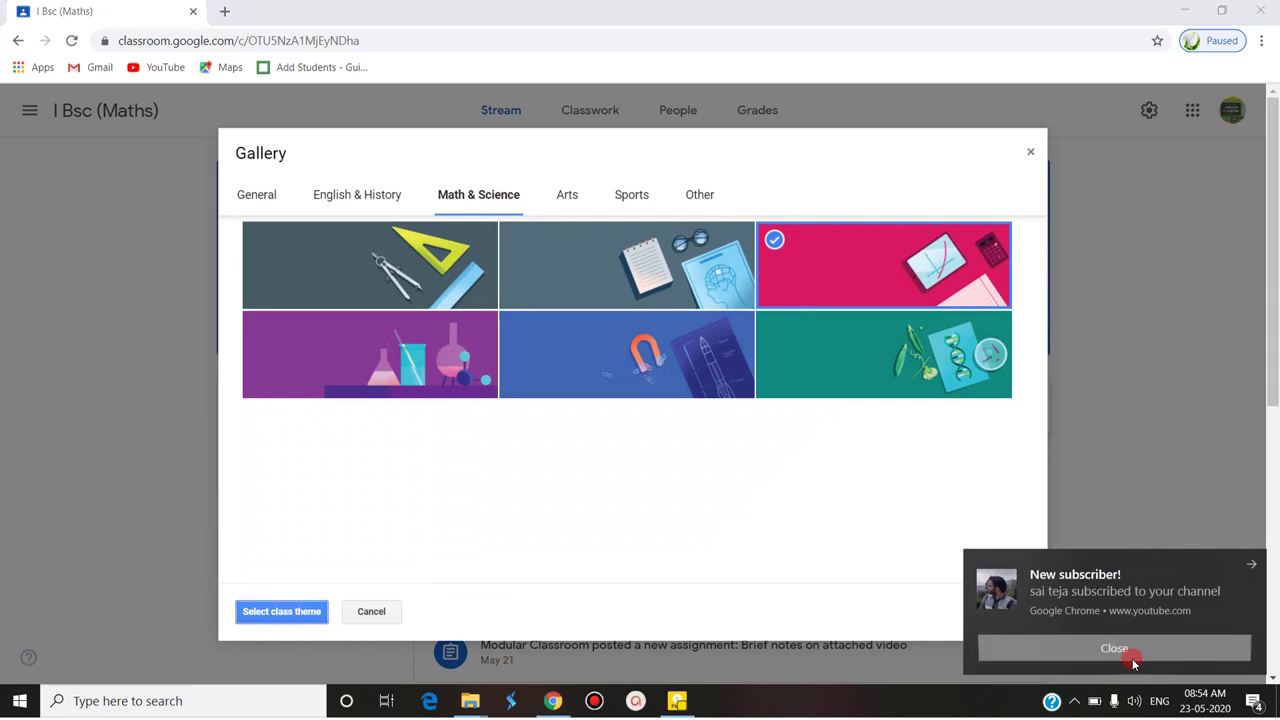
Step: Choose the pink graph-and-calculator Math & Science theme and apply it to the class
{"action": "left_click", "coordinate": [1133, 649]}
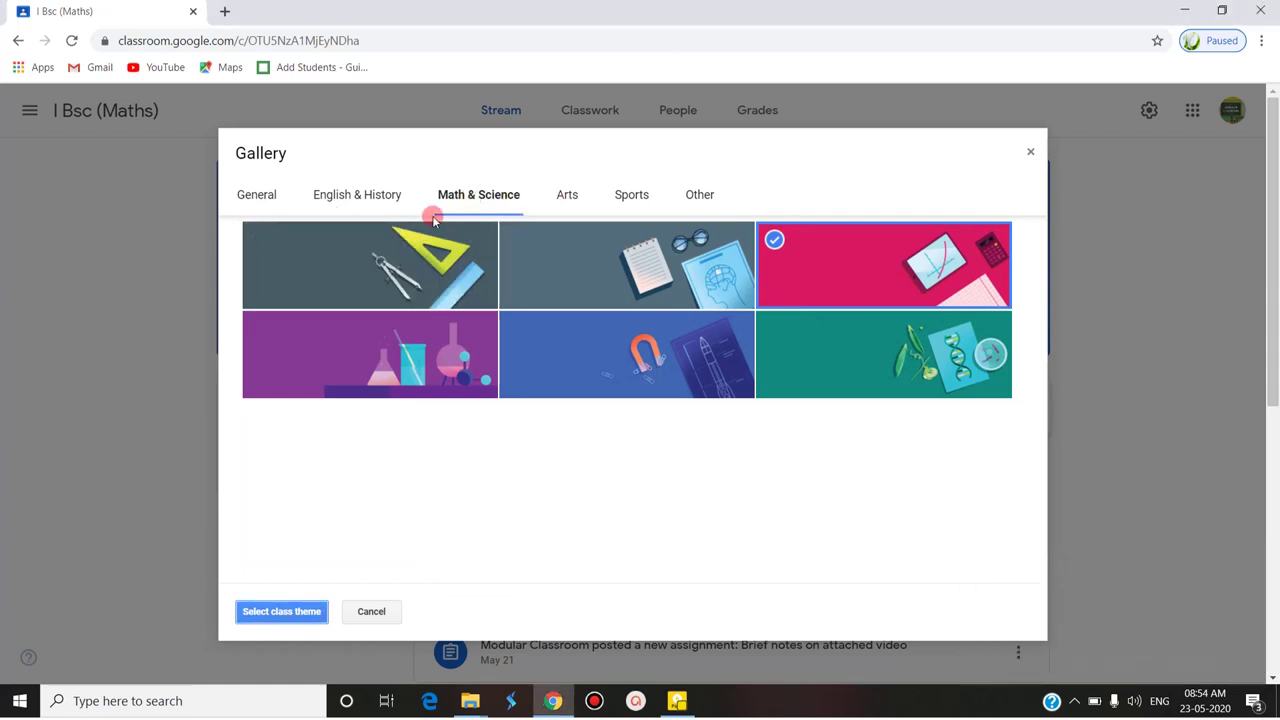
{"action": "left_click", "coordinate": [873, 280]}
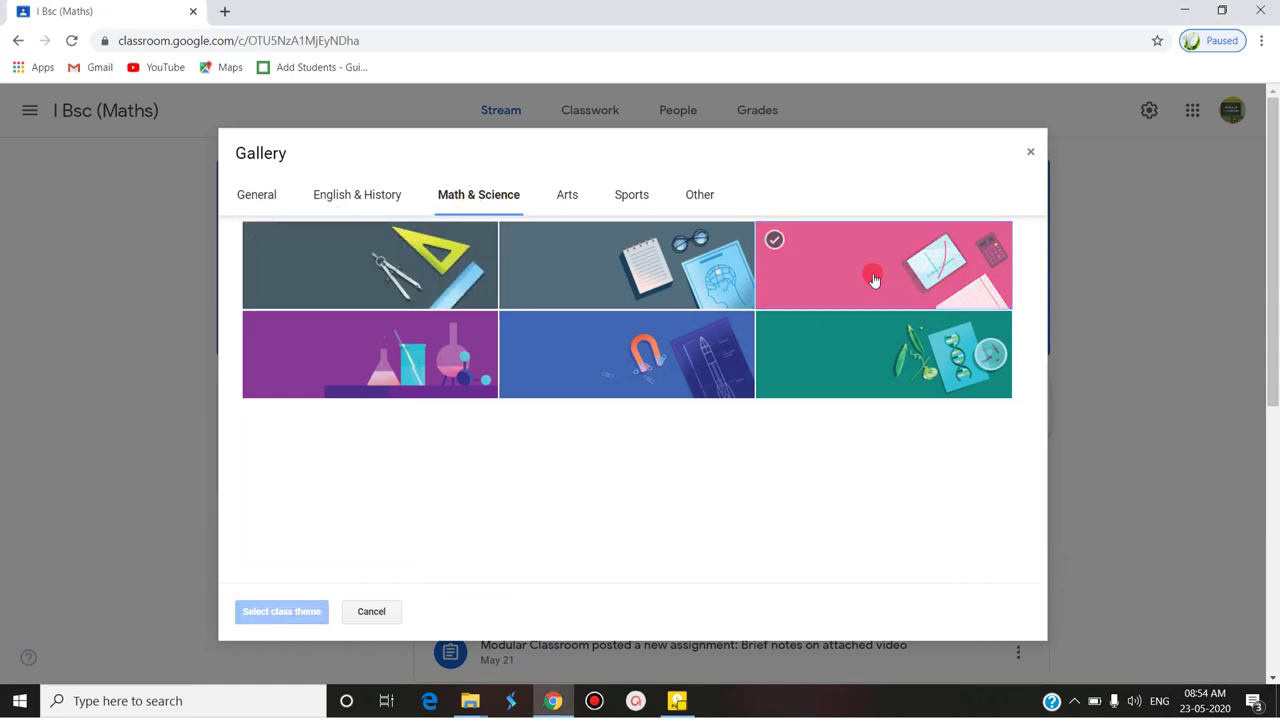
{"action": "left_click", "coordinate": [873, 280]}
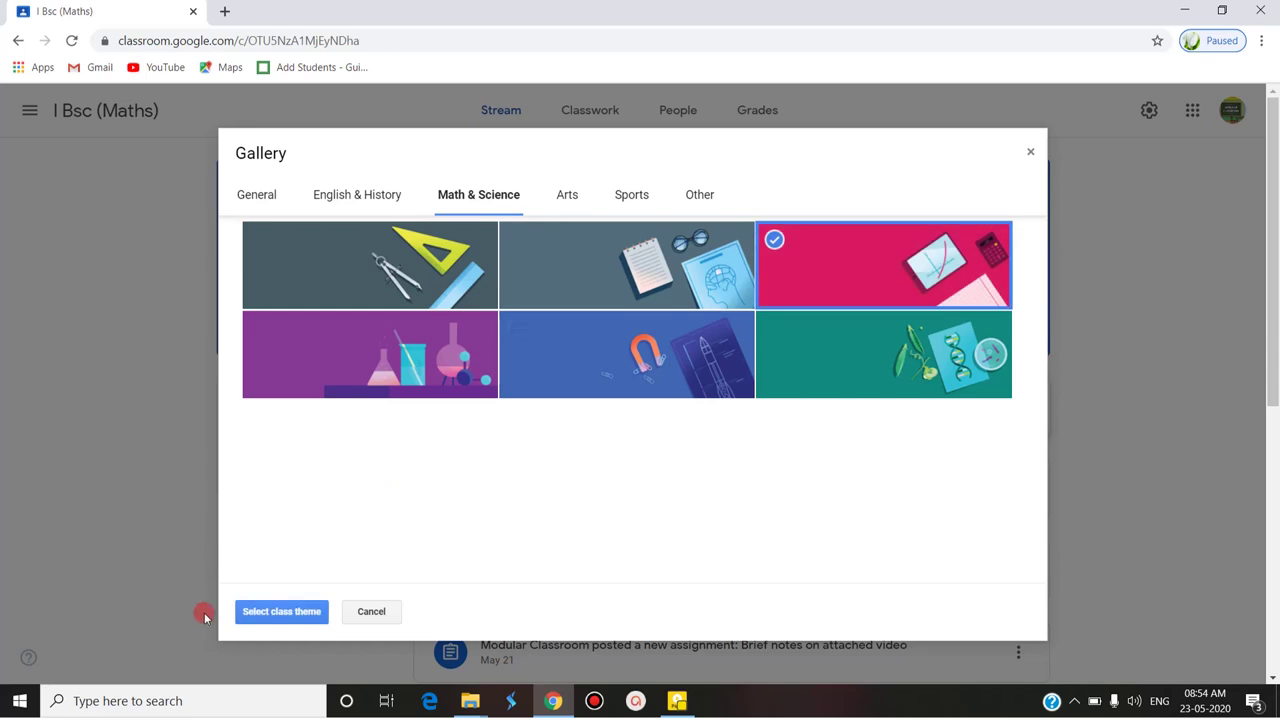
{"action": "left_click", "coordinate": [265, 611]}
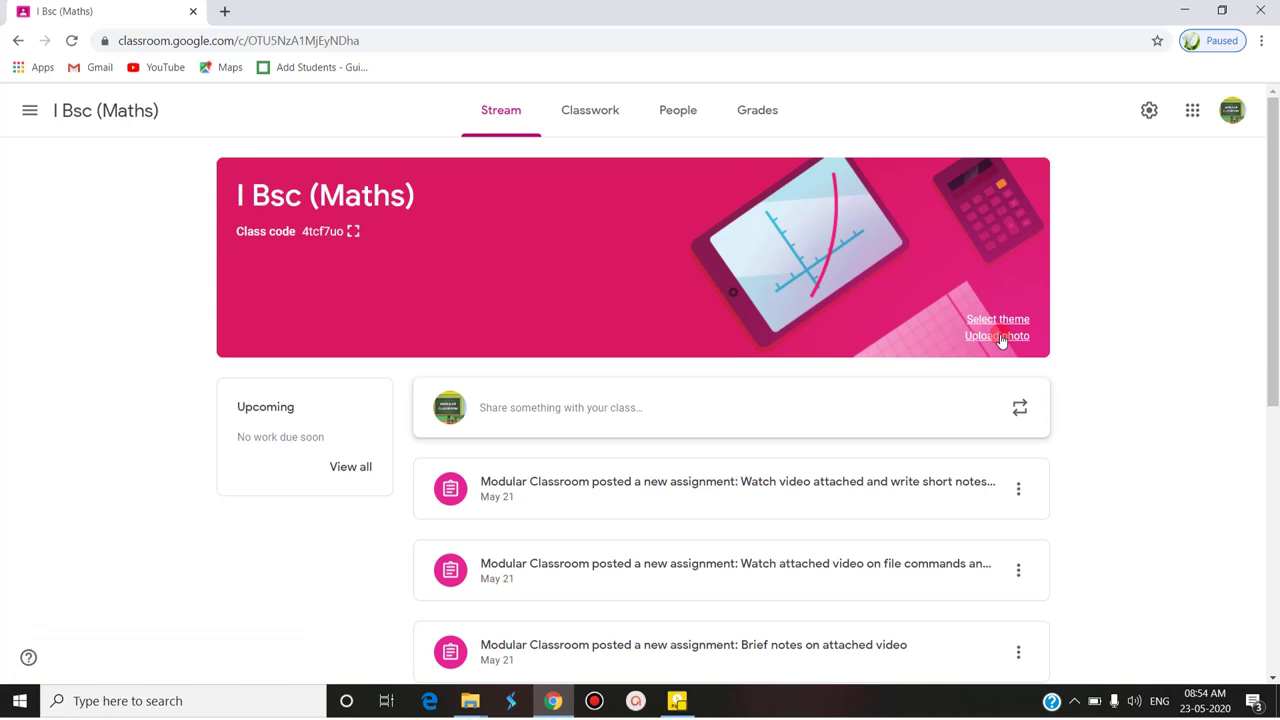
Step: Check the banner photo upload option, close it without uploading, and open the navigation list
{"action": "left_click", "coordinate": [1001, 337]}
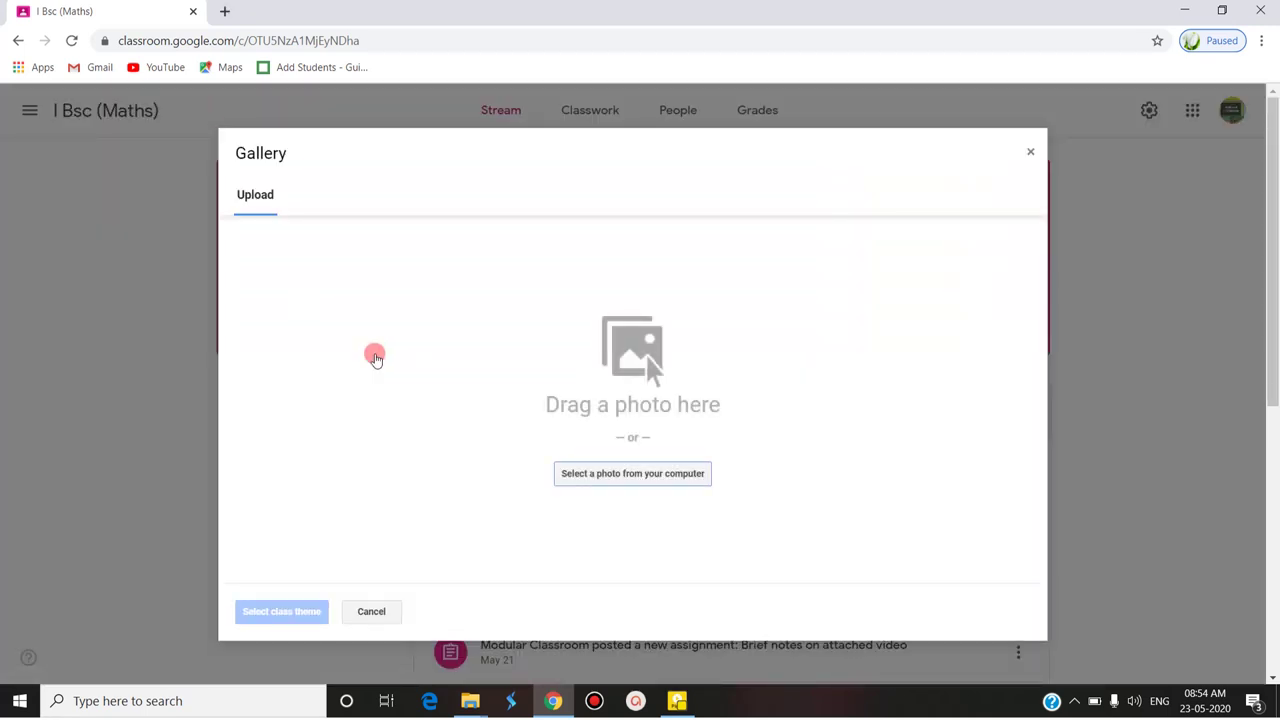
{"action": "left_click", "coordinate": [1033, 153]}
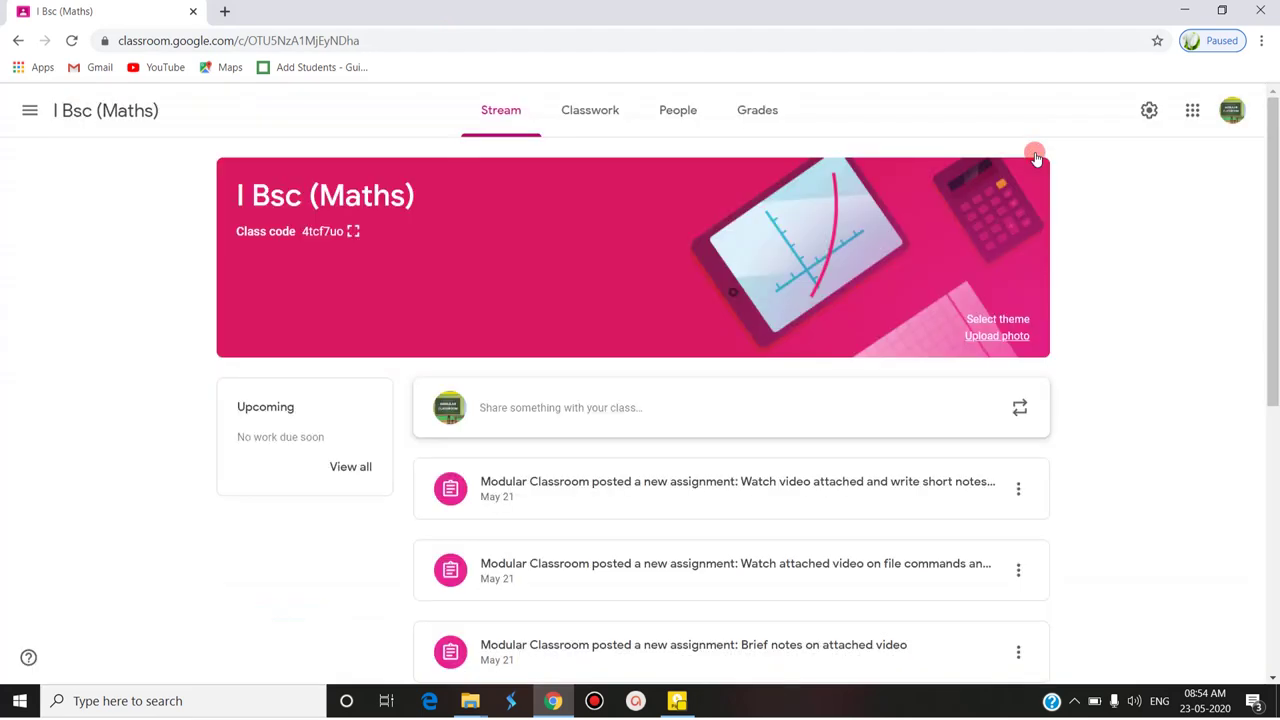
{"action": "left_click", "coordinate": [16, 113]}
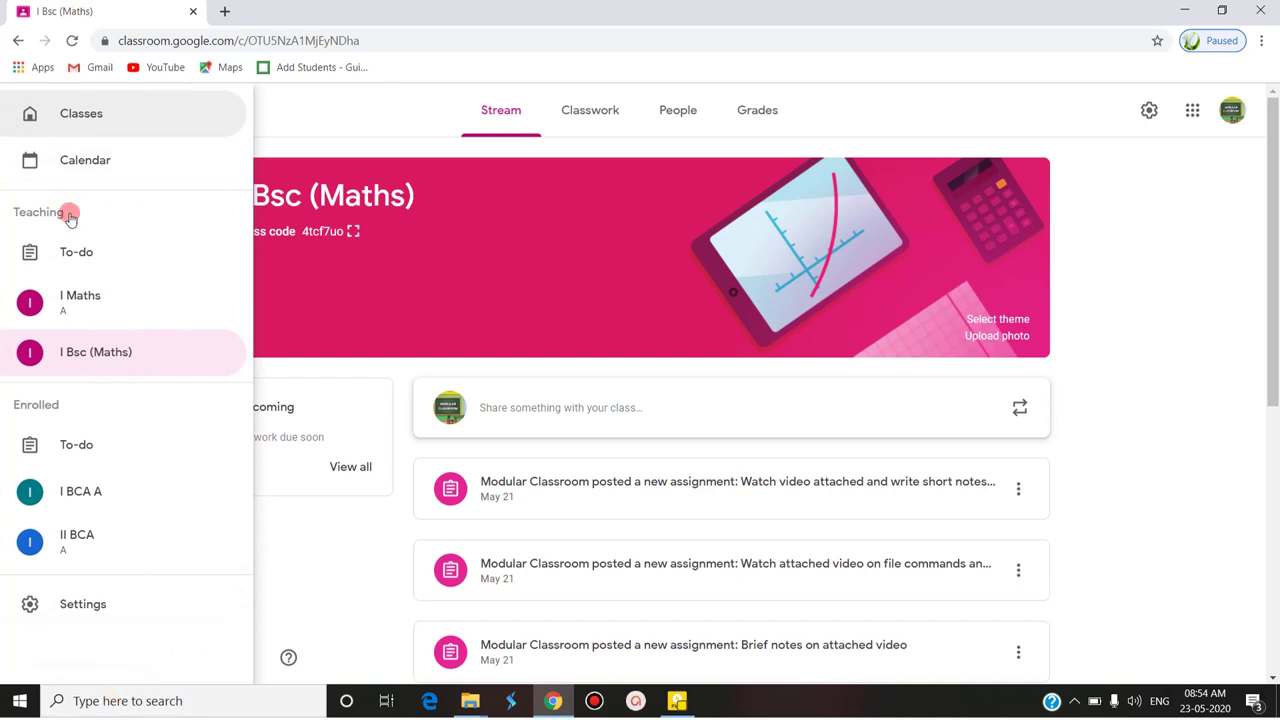
Step: Toggle the navigation list closed and open again, then go to Classroom Settings
{"action": "left_click", "coordinate": [331, 561]}
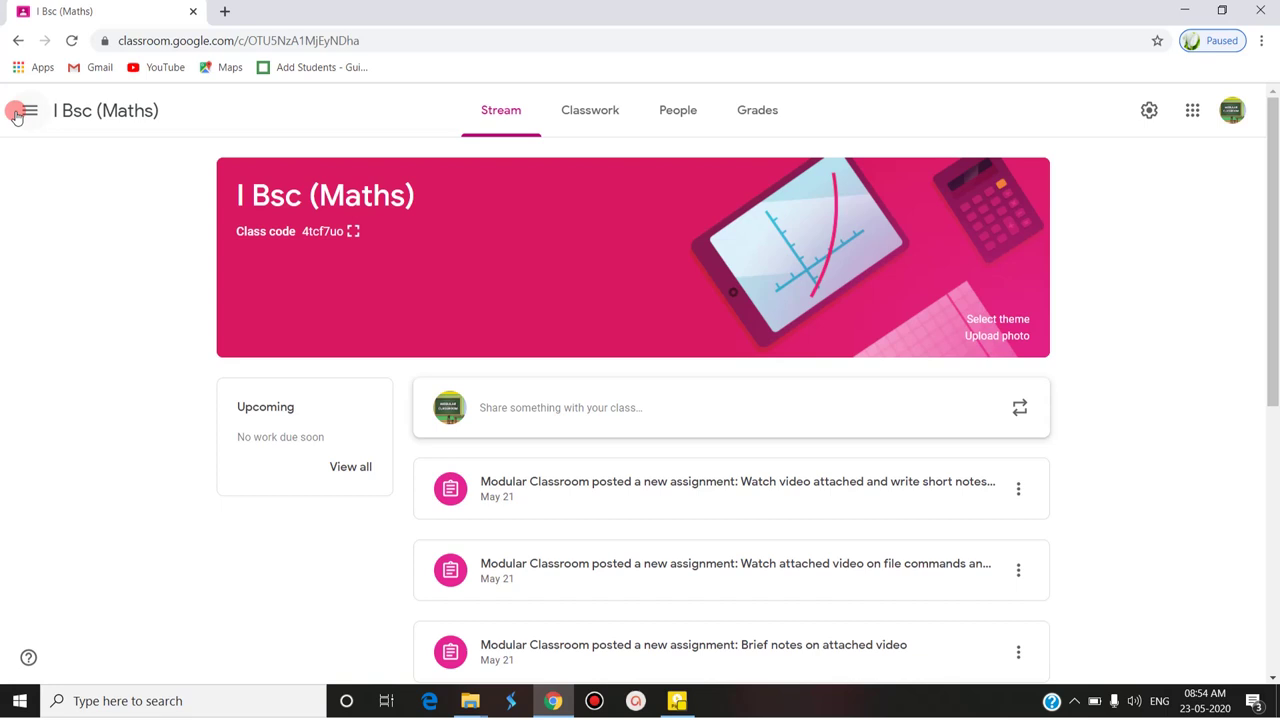
{"action": "left_click", "coordinate": [16, 113]}
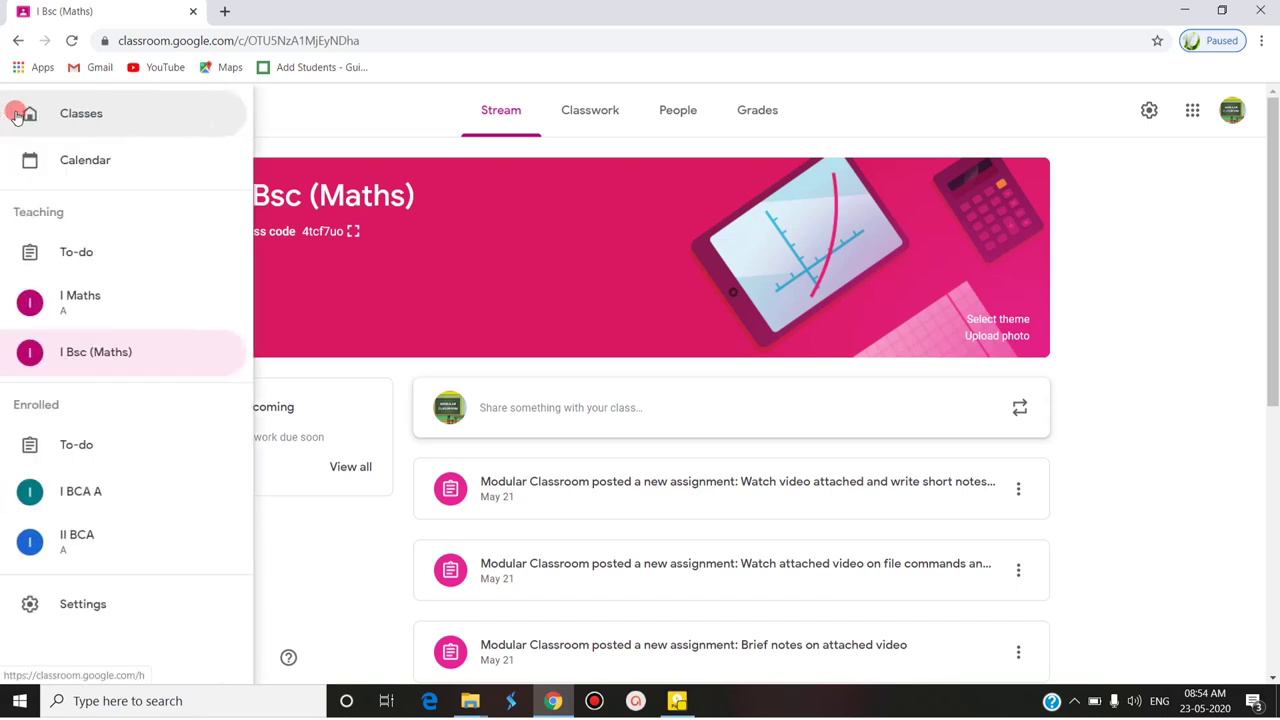
{"action": "left_click", "coordinate": [366, 94]}
{"action": "left_click", "coordinate": [27, 110]}
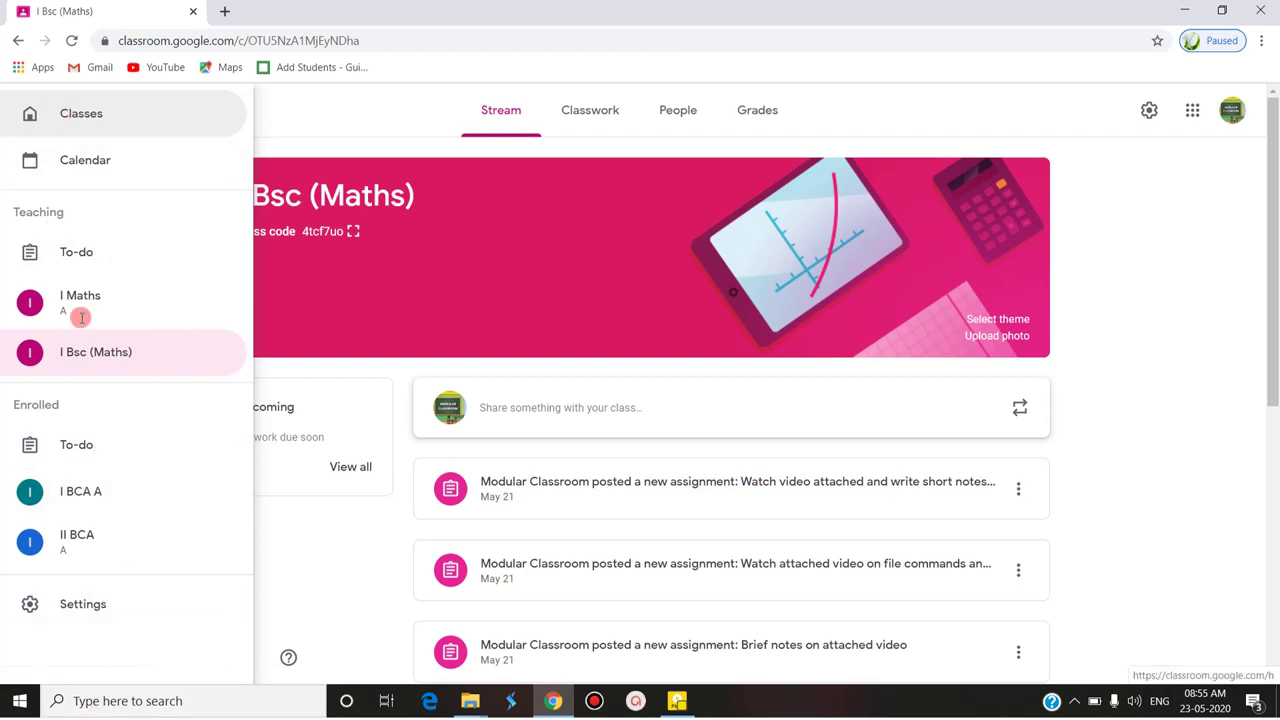
{"action": "left_click", "coordinate": [69, 608]}
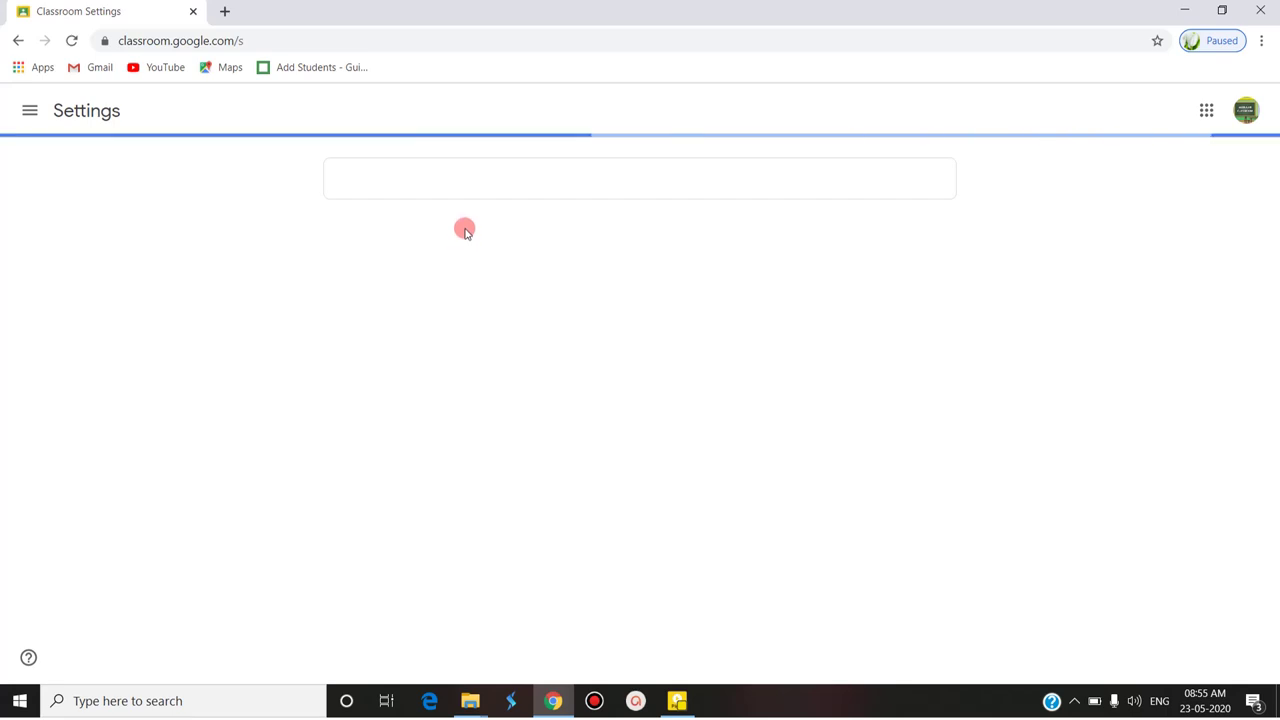
{"action": "scroll", "coordinate": [474, 257], "scroll_direction": "down", "scroll_amount": 2}
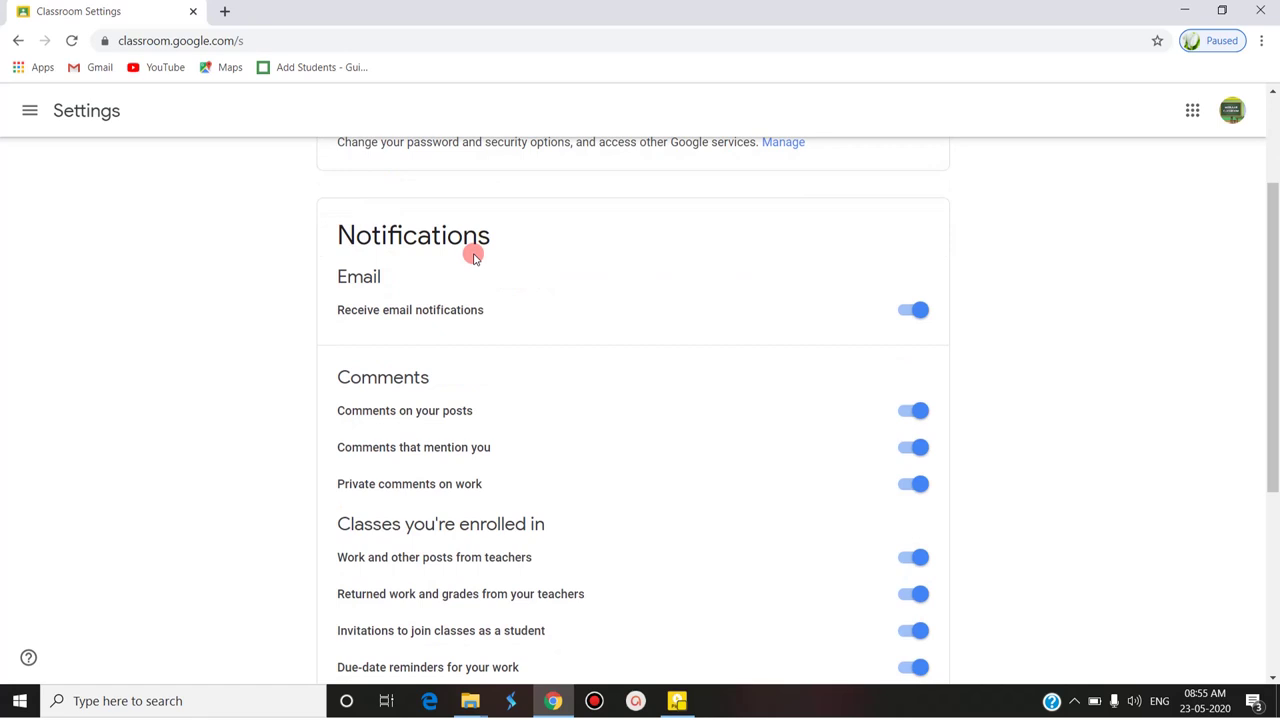
{"action": "scroll", "coordinate": [476, 262], "scroll_direction": "down", "scroll_amount": 1}
{"action": "scroll", "coordinate": [474, 260], "scroll_direction": "up", "scroll_amount": 1}
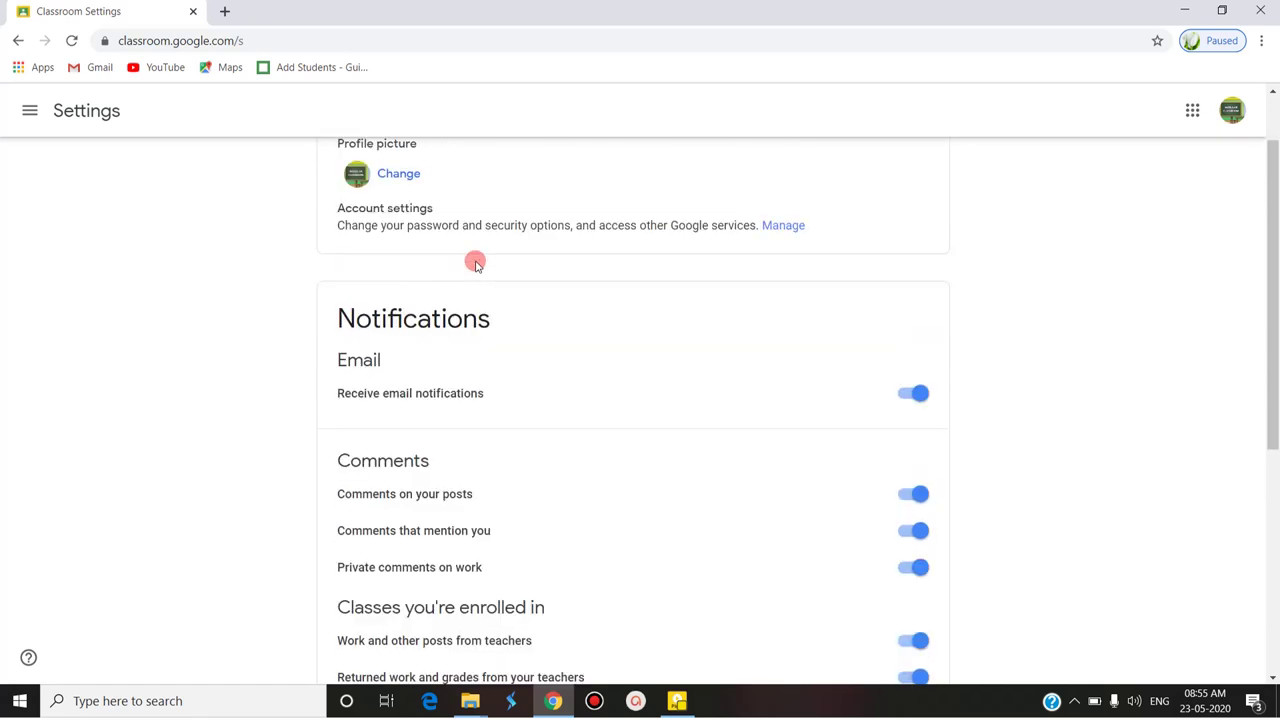
{"action": "scroll", "coordinate": [462, 210], "scroll_direction": "down", "scroll_amount": 1}
{"action": "scroll", "coordinate": [406, 176], "scroll_direction": "up", "scroll_amount": 1}
{"action": "scroll", "coordinate": [406, 176], "scroll_direction": "down", "scroll_amount": 2}
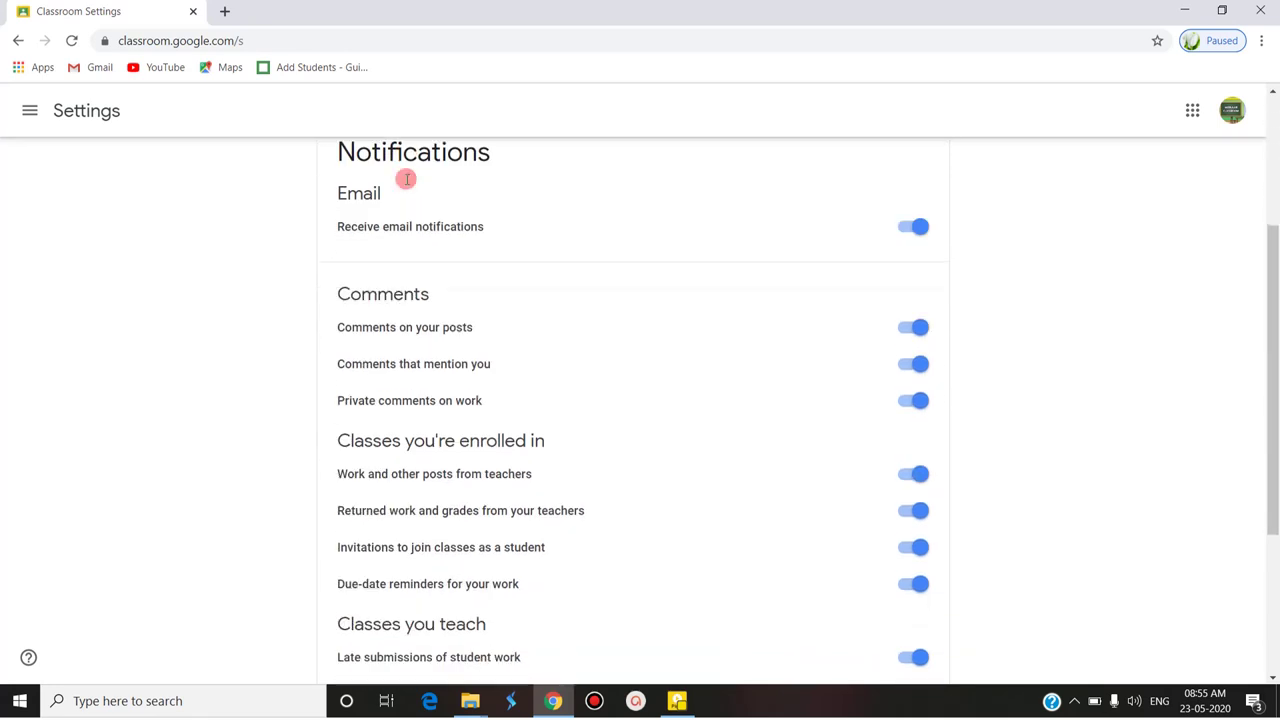
{"action": "scroll", "coordinate": [711, 297], "scroll_direction": "down", "scroll_amount": 3}
{"action": "scroll", "coordinate": [712, 300], "scroll_direction": "up", "scroll_amount": 3}
{"action": "scroll", "coordinate": [711, 297], "scroll_direction": "down", "scroll_amount": 3}
{"action": "scroll", "coordinate": [711, 297], "scroll_direction": "up", "scroll_amount": 2}
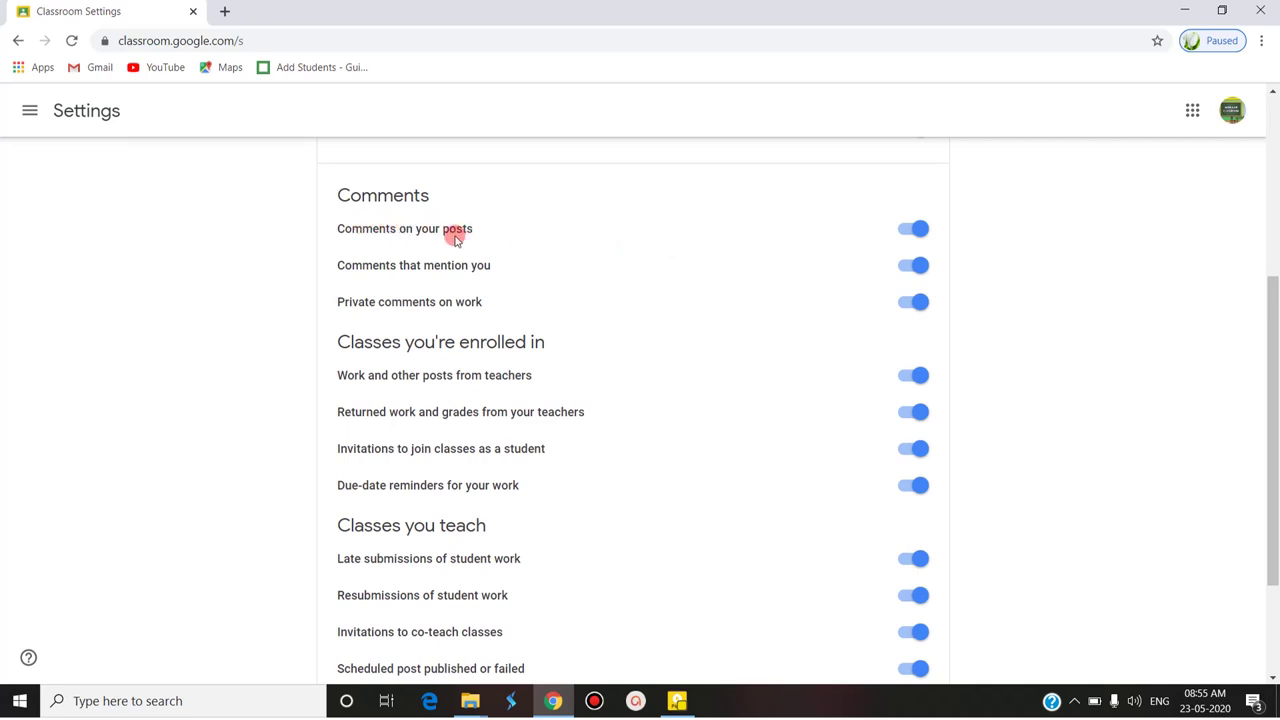
{"action": "left_click", "coordinate": [910, 230]}
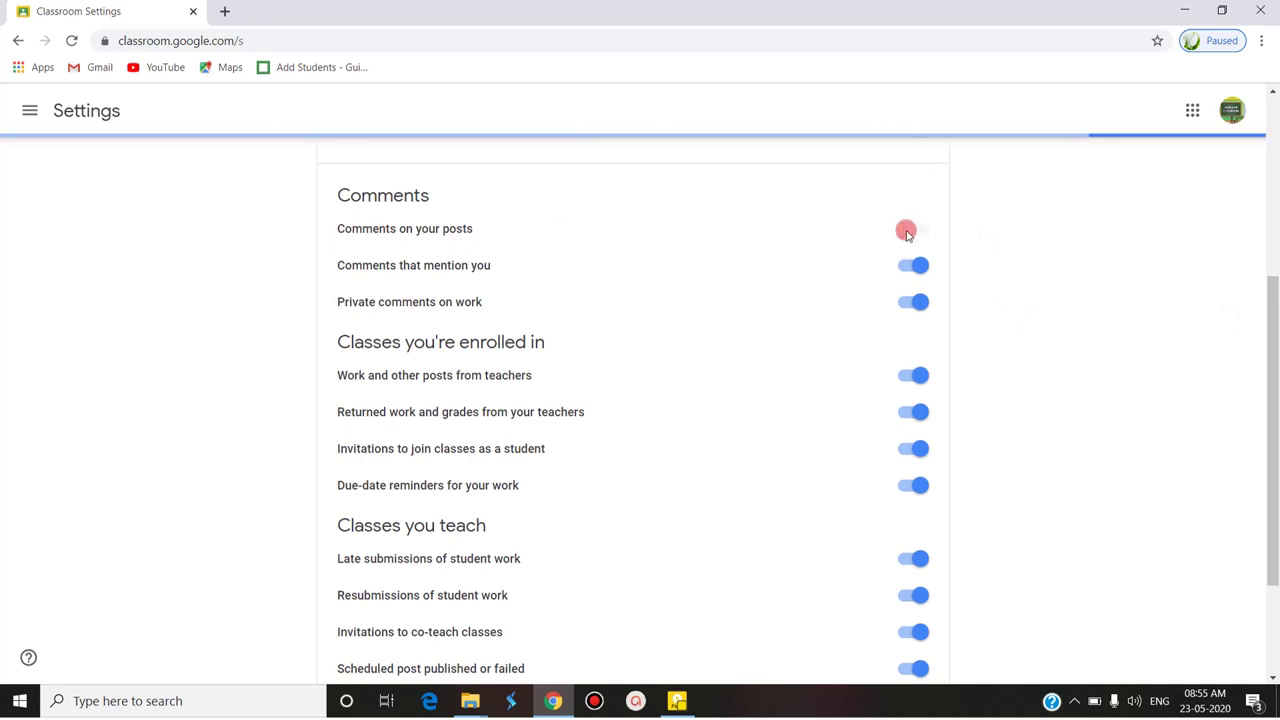
{"action": "left_click", "coordinate": [910, 231]}
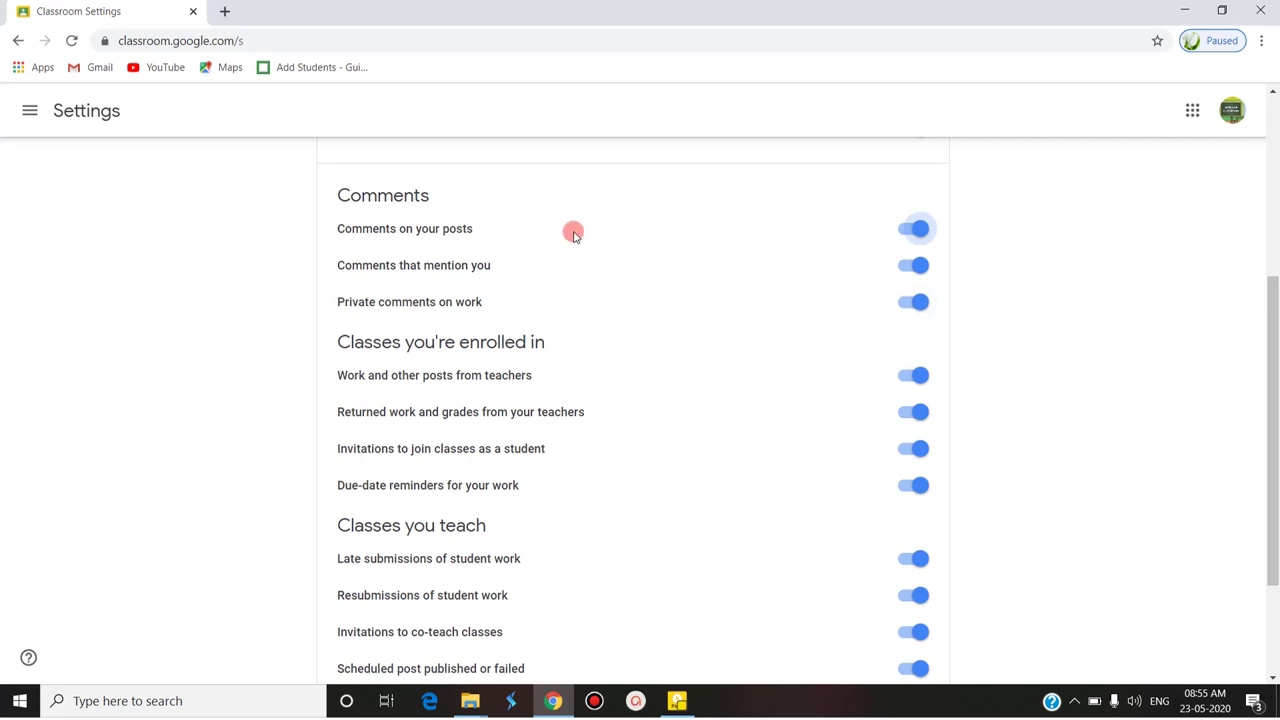
{"action": "scroll", "coordinate": [587, 238], "scroll_direction": "down", "scroll_amount": 1}
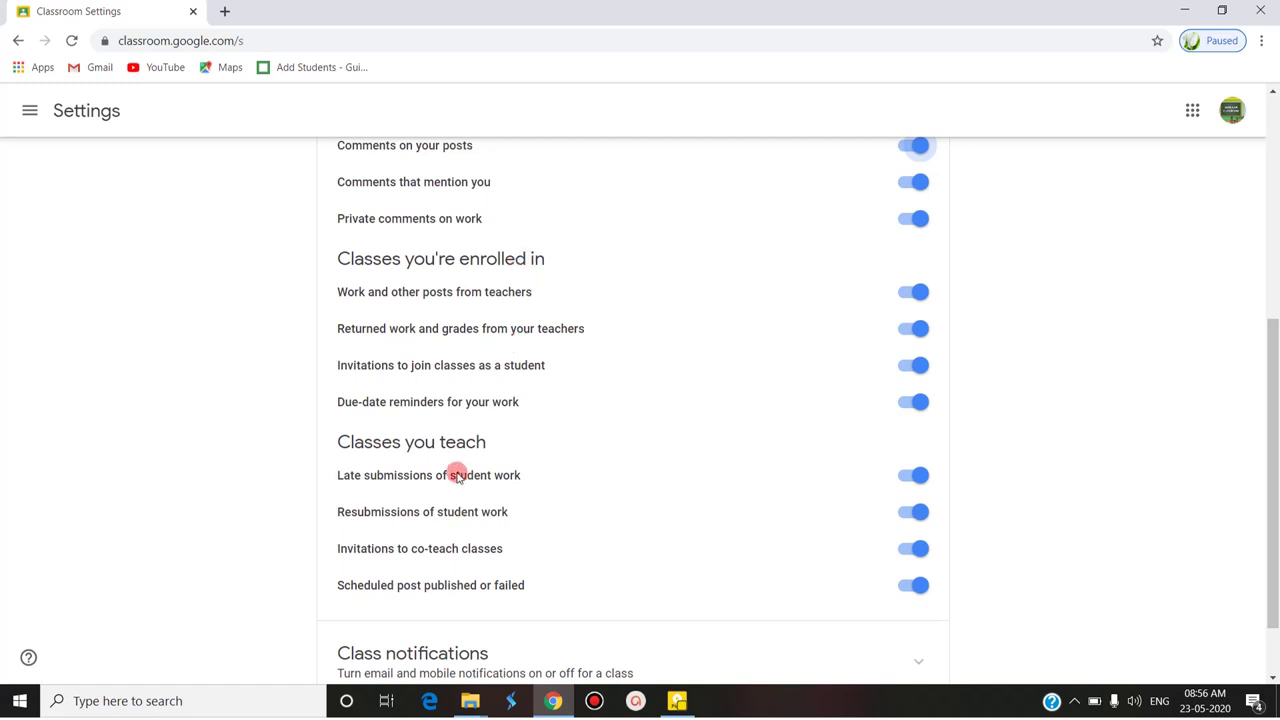
{"action": "left_click", "coordinate": [1013, 640]}
{"action": "scroll", "coordinate": [908, 443], "scroll_direction": "down", "scroll_amount": 1}
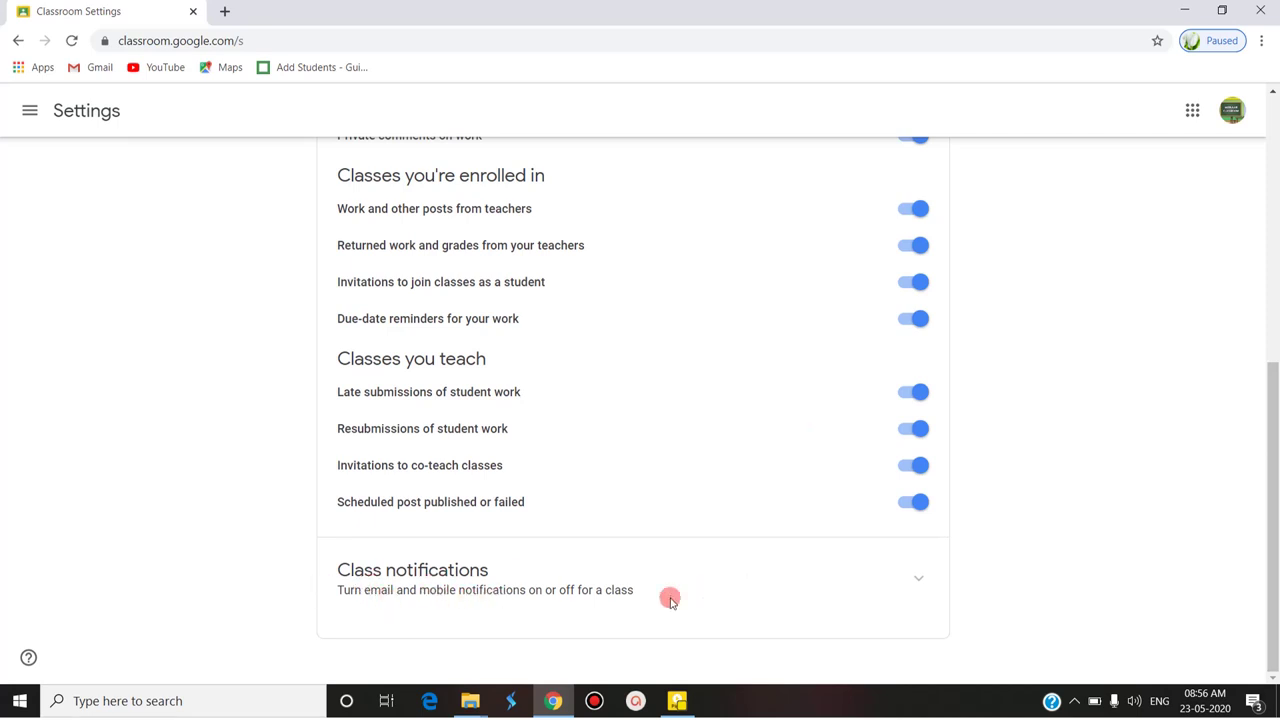
{"action": "left_click", "coordinate": [920, 580]}
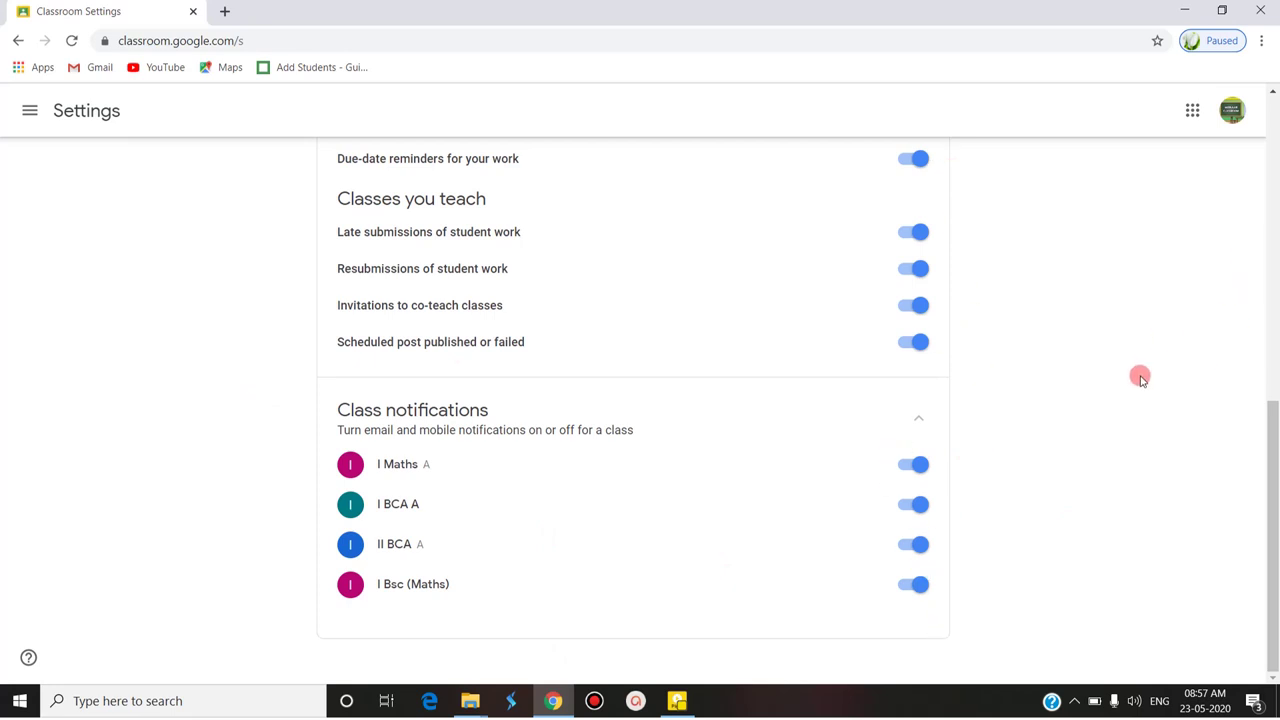
Step: Switch off I Maths class notifications, leaving the other three classes on
{"action": "left_click", "coordinate": [910, 464]}
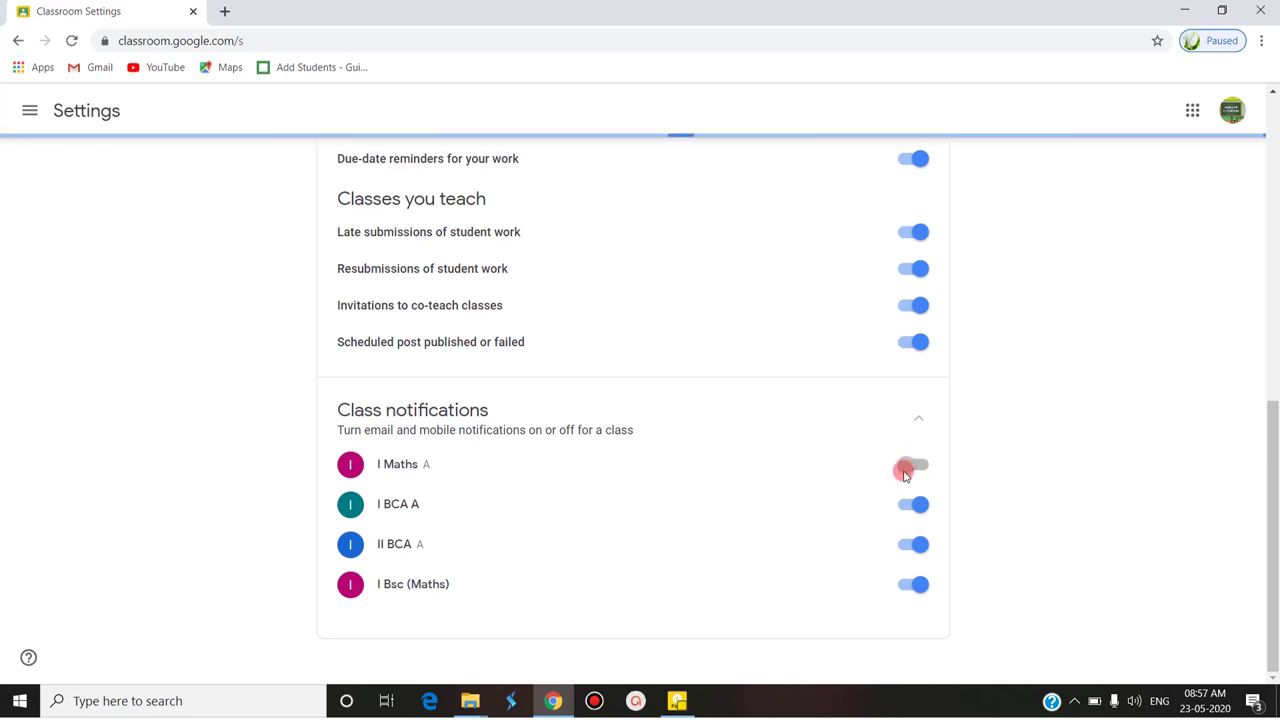
{"action": "scroll", "coordinate": [670, 315], "scroll_direction": "up", "scroll_amount": 7}
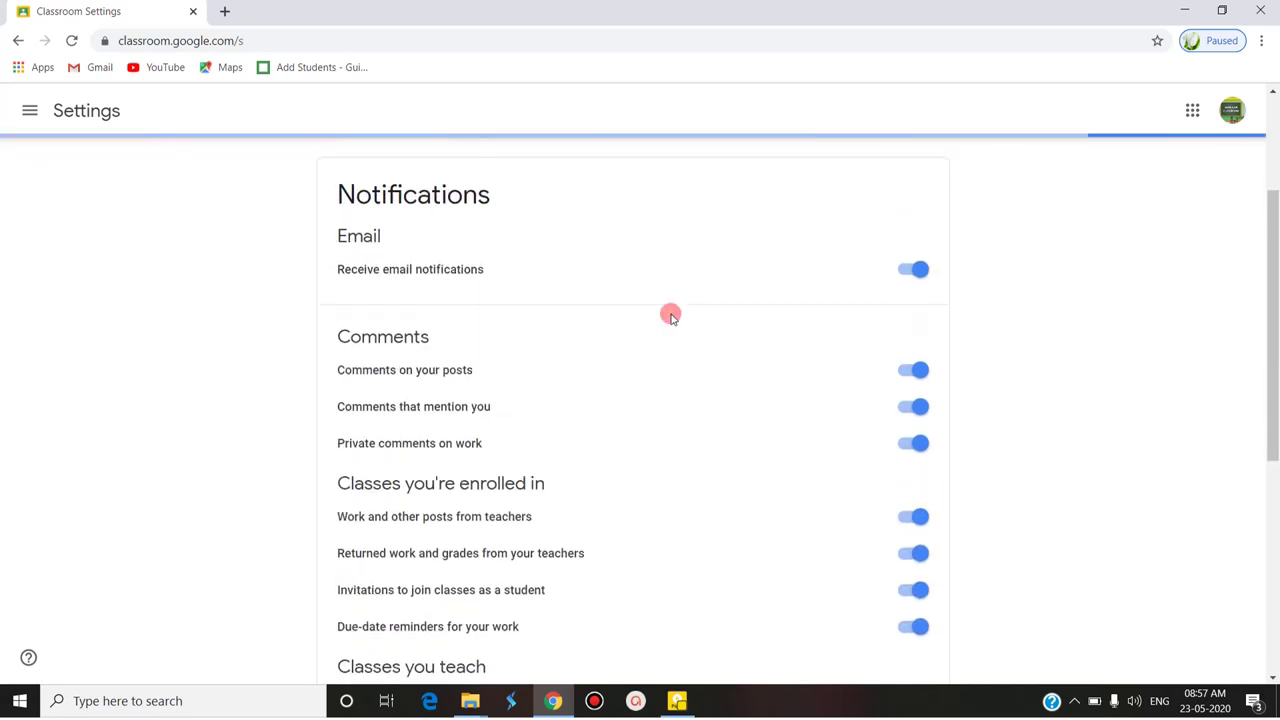
{"action": "left_click", "coordinate": [33, 111]}
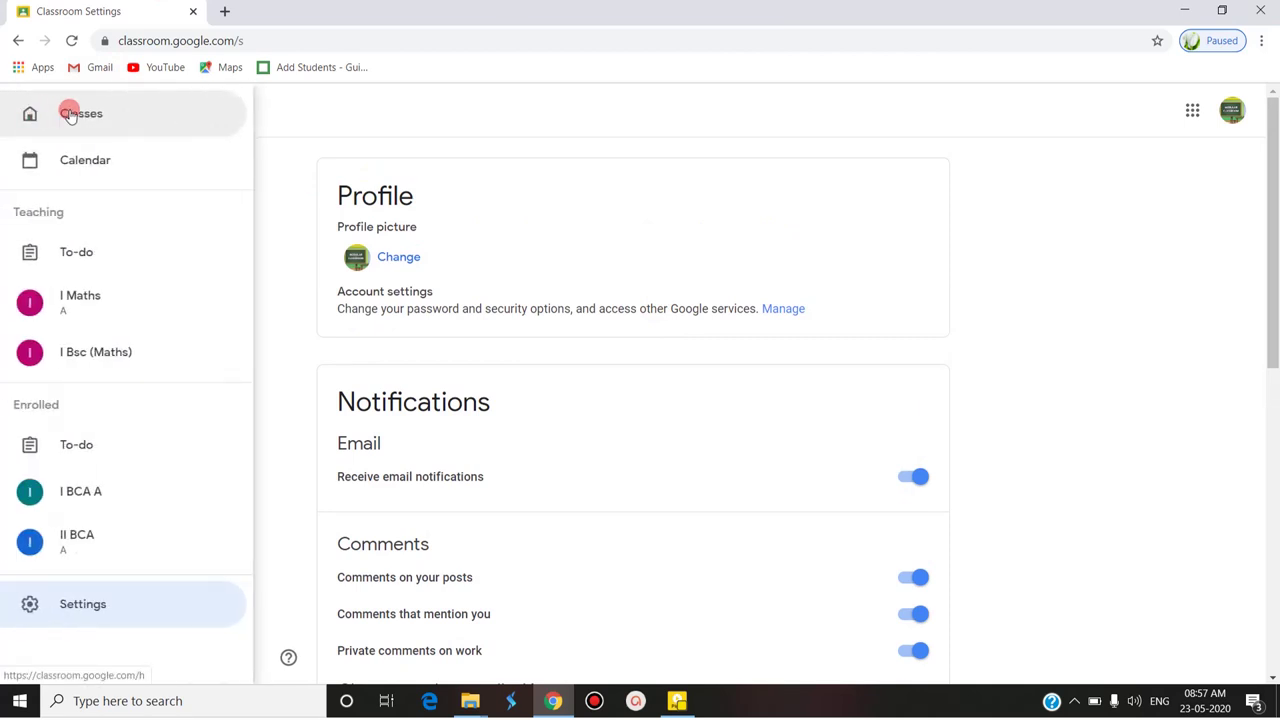
Step: Go to Classes, open I Bsc (Maths), and bring up its class settings
{"action": "left_click", "coordinate": [70, 115]}
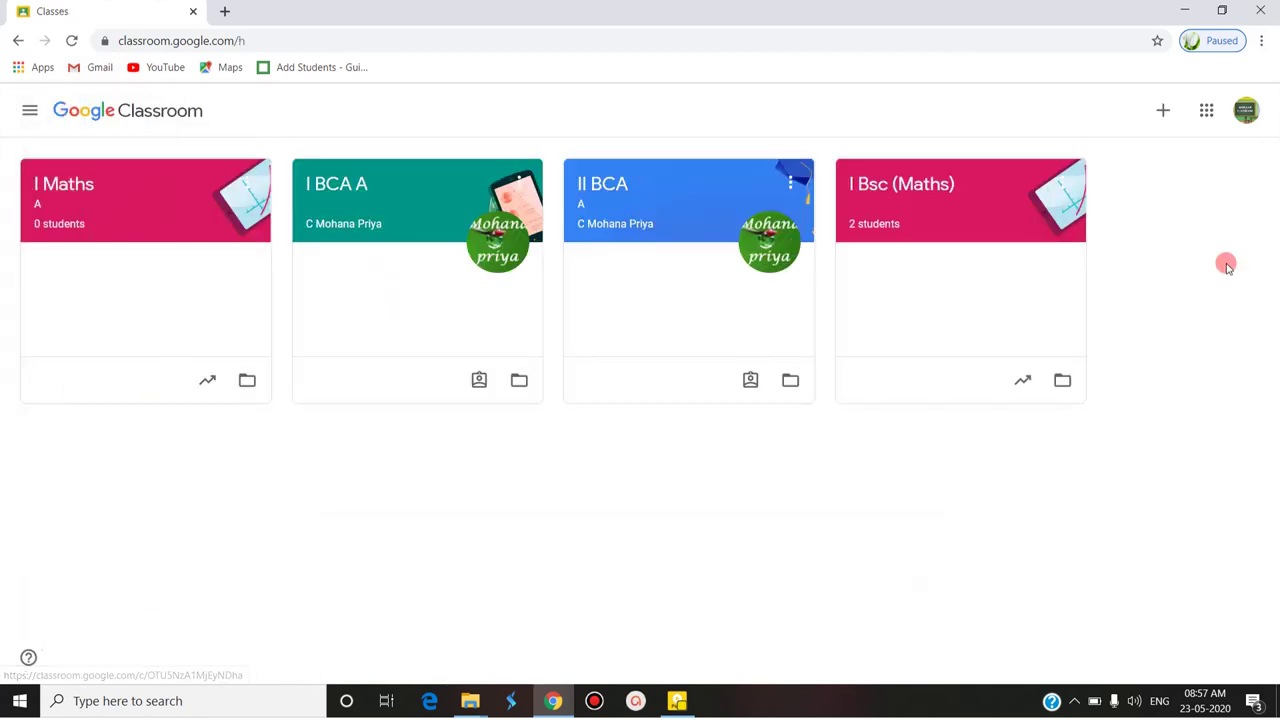
{"action": "left_click", "coordinate": [962, 204]}
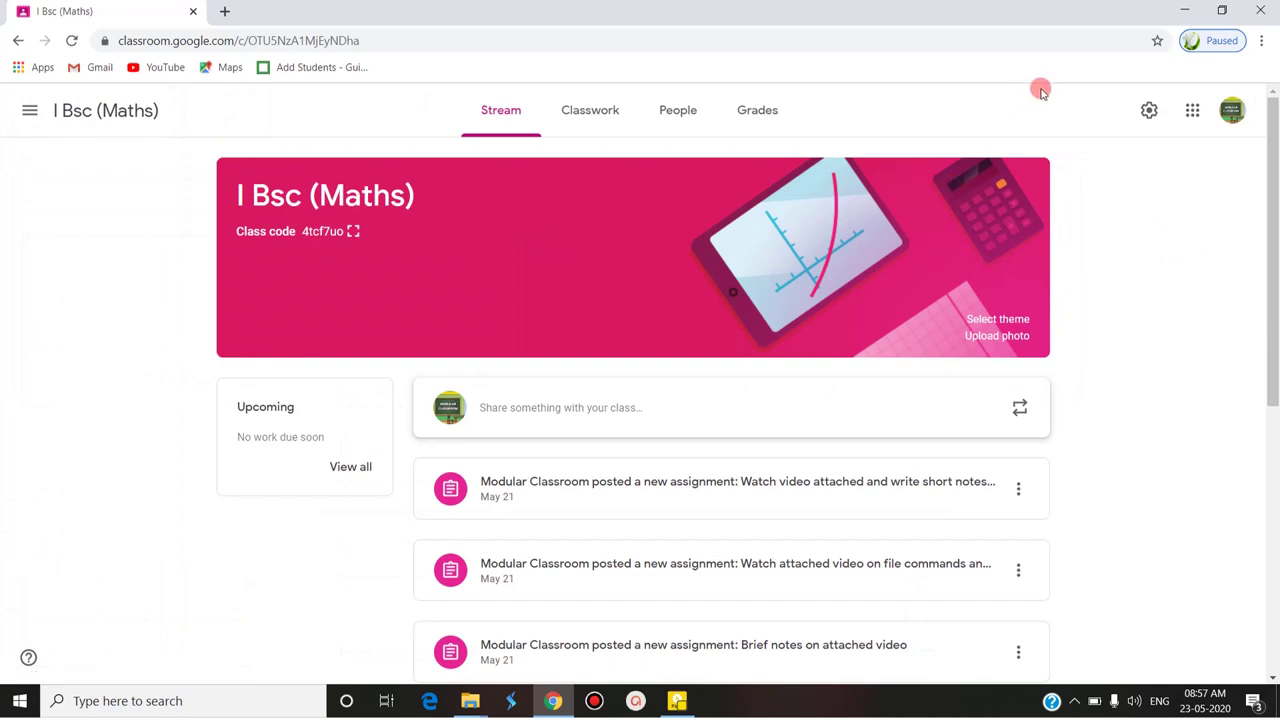
{"action": "left_click", "coordinate": [1151, 111]}
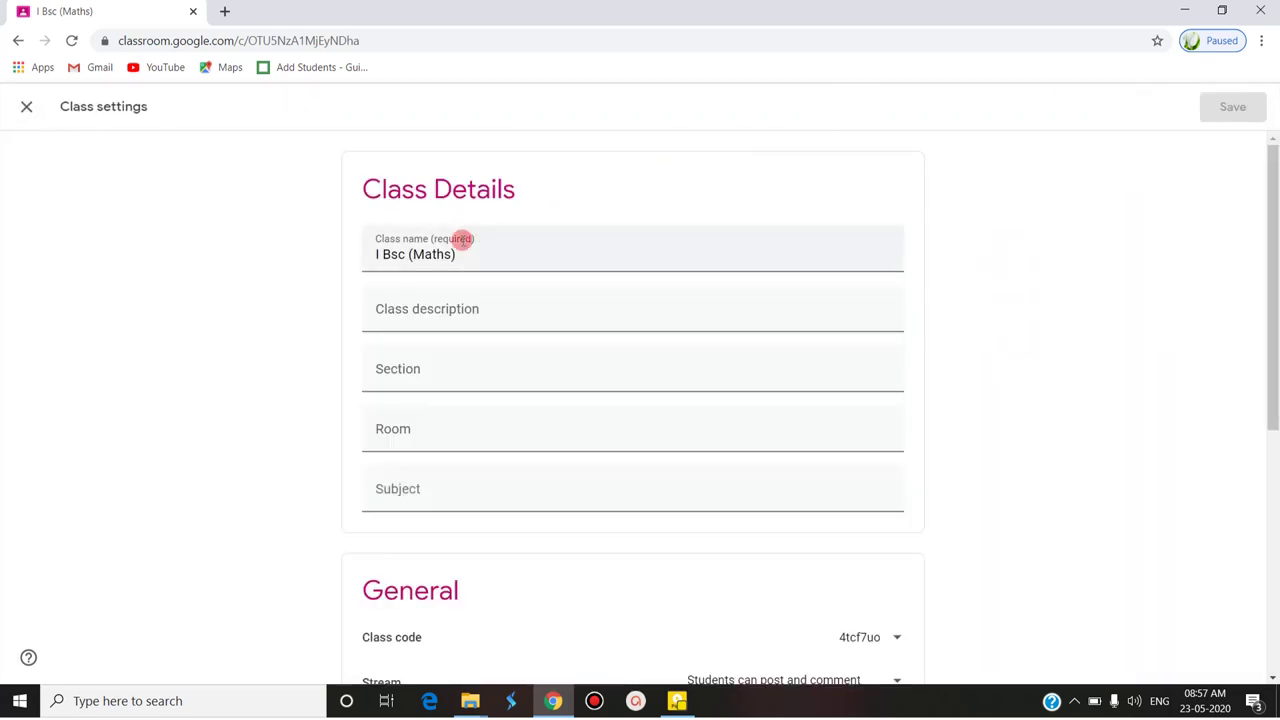
Step: Step through the description, section, room and subject fields, then scroll down to General settings
{"action": "left_click", "coordinate": [469, 313]}
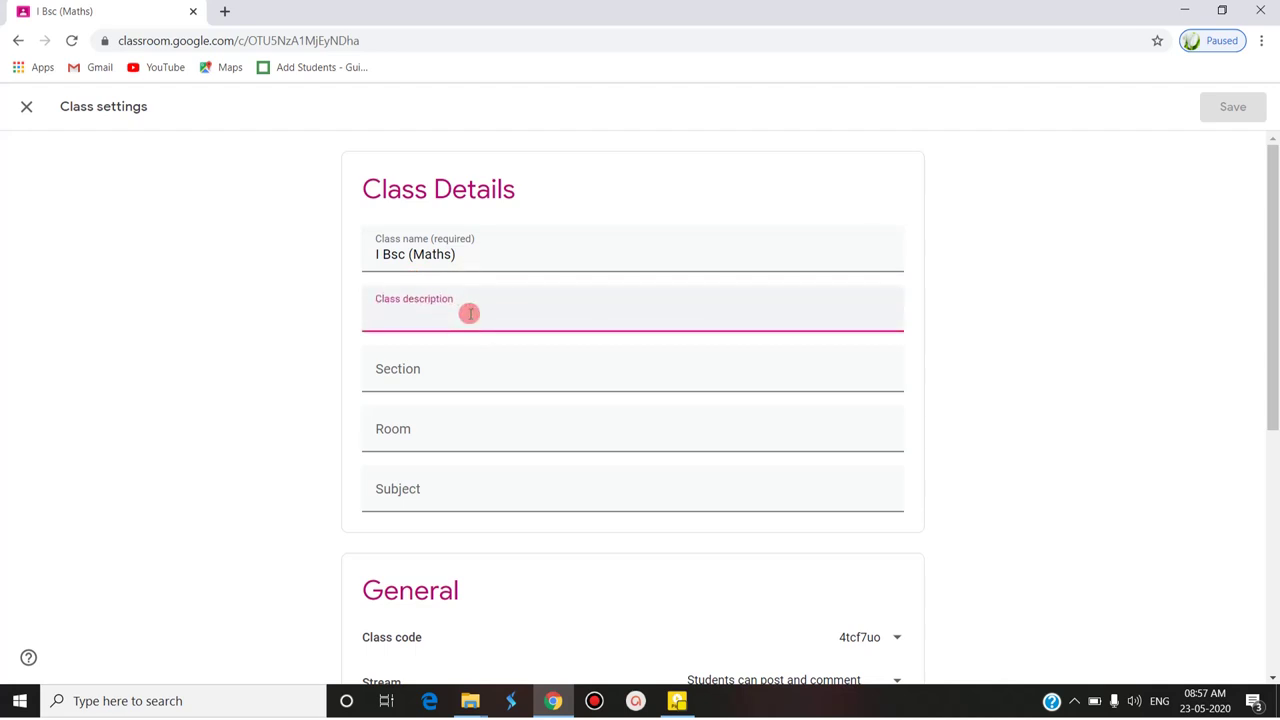
{"action": "left_click", "coordinate": [492, 369]}
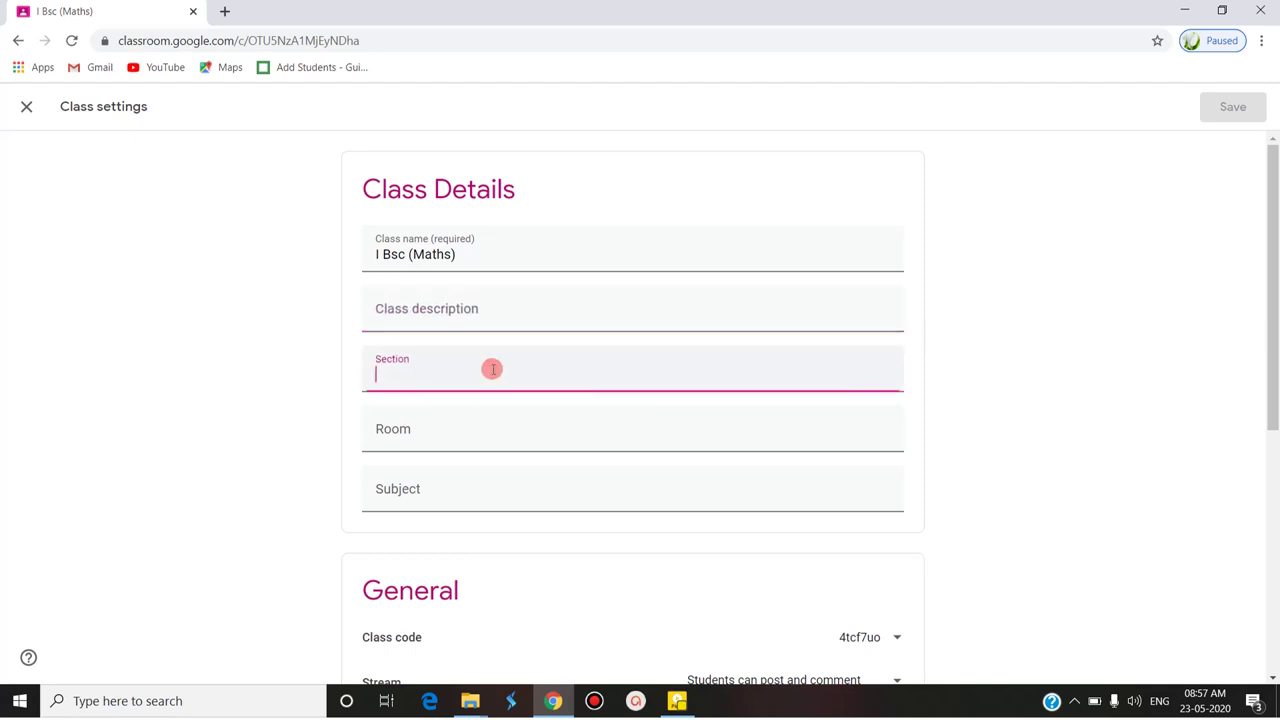
{"action": "left_click", "coordinate": [451, 427]}
{"action": "left_click", "coordinate": [403, 495]}
{"action": "scroll", "coordinate": [405, 480], "scroll_direction": "down", "scroll_amount": 2}
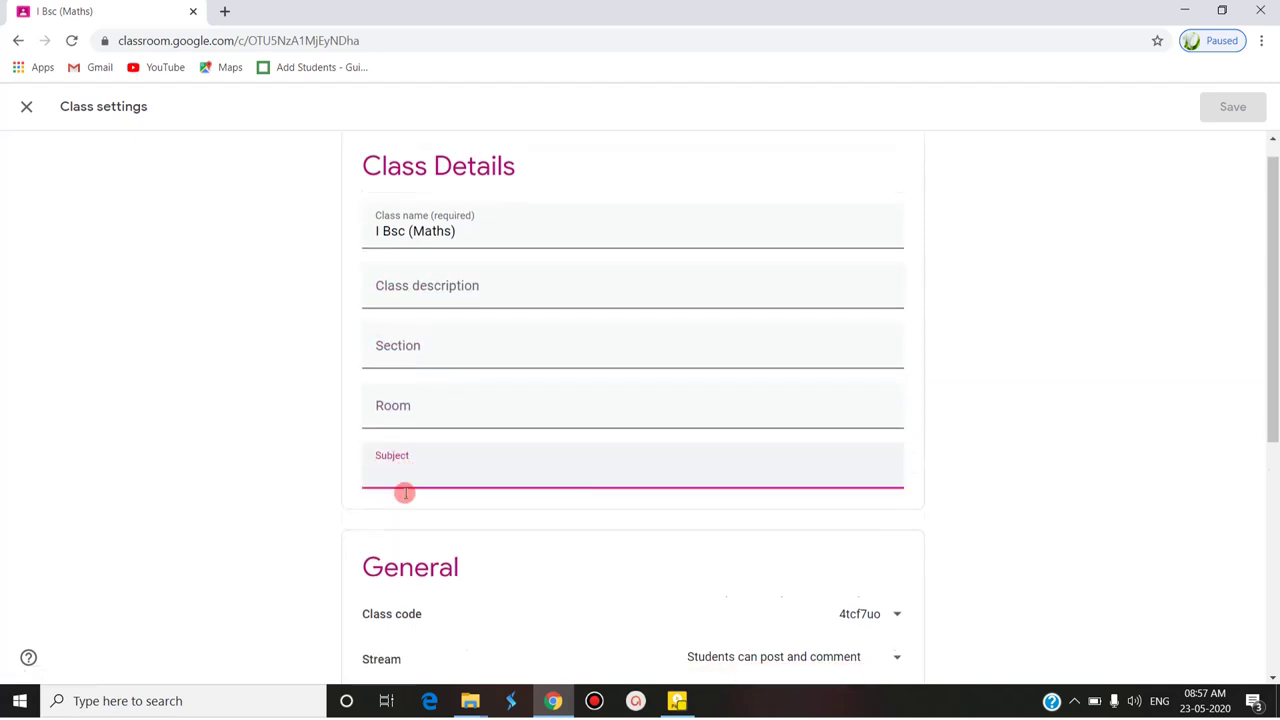
{"action": "scroll", "coordinate": [460, 300], "scroll_direction": "up", "scroll_amount": 2}
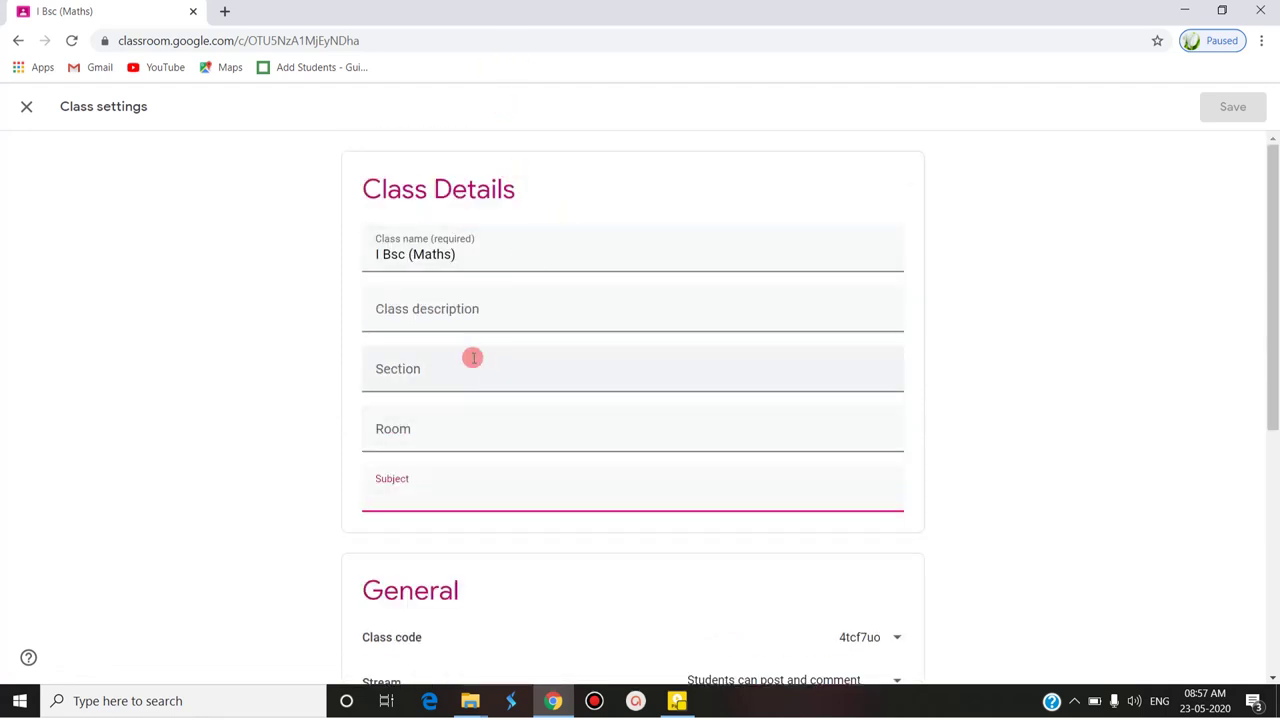
{"action": "scroll", "coordinate": [500, 320], "scroll_direction": "down", "scroll_amount": 3}
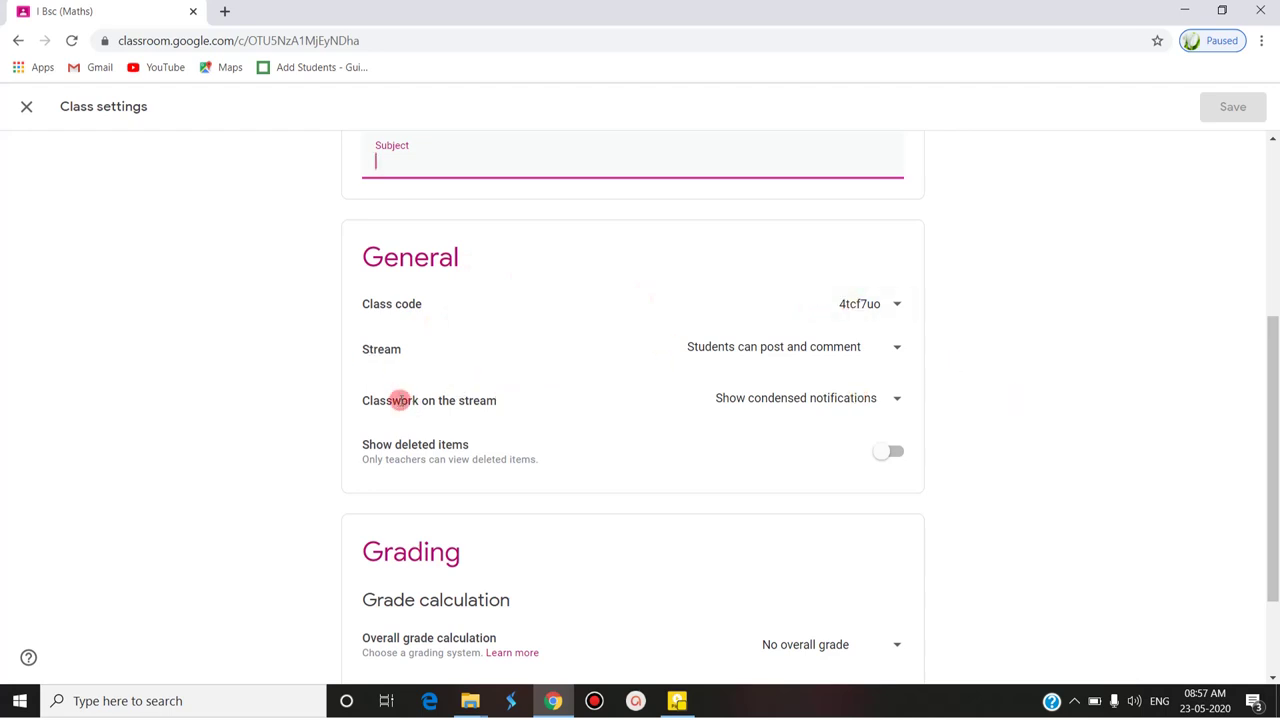
Step: Copy the I Bsc (Maths) class code, then reset it to generate a new one
{"action": "left_click", "coordinate": [895, 304]}
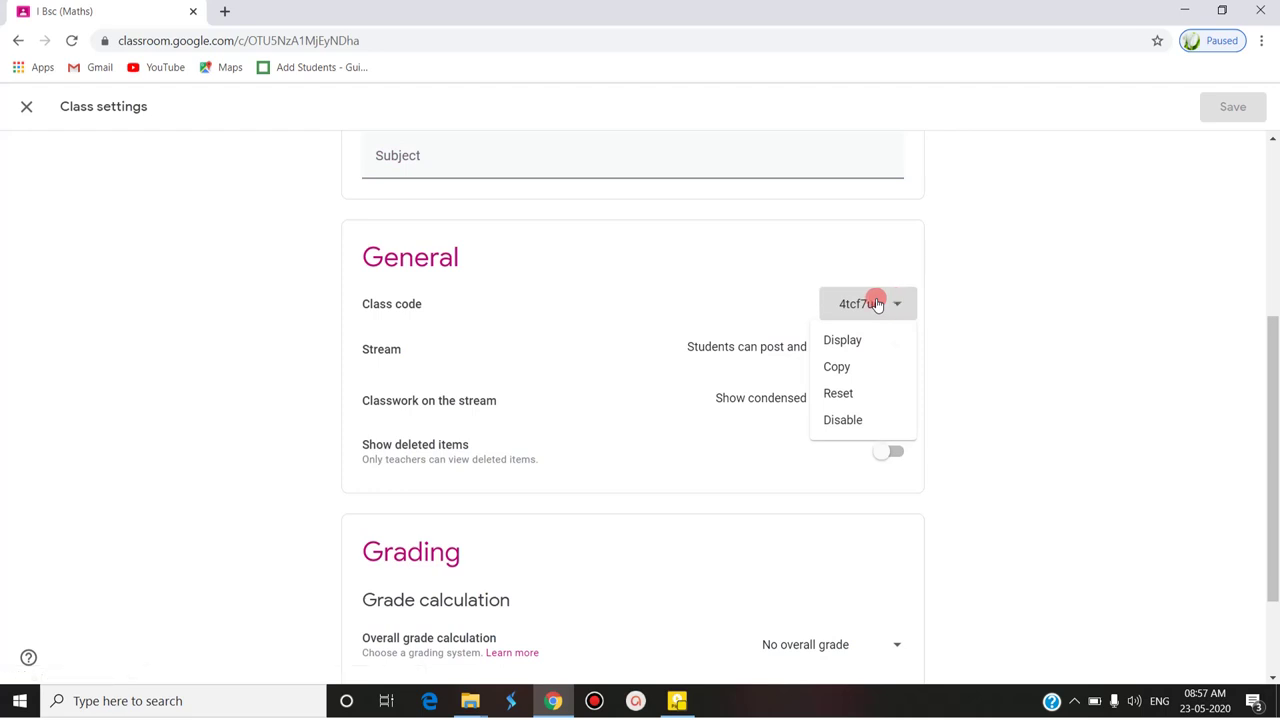
{"action": "left_click", "coordinate": [872, 366]}
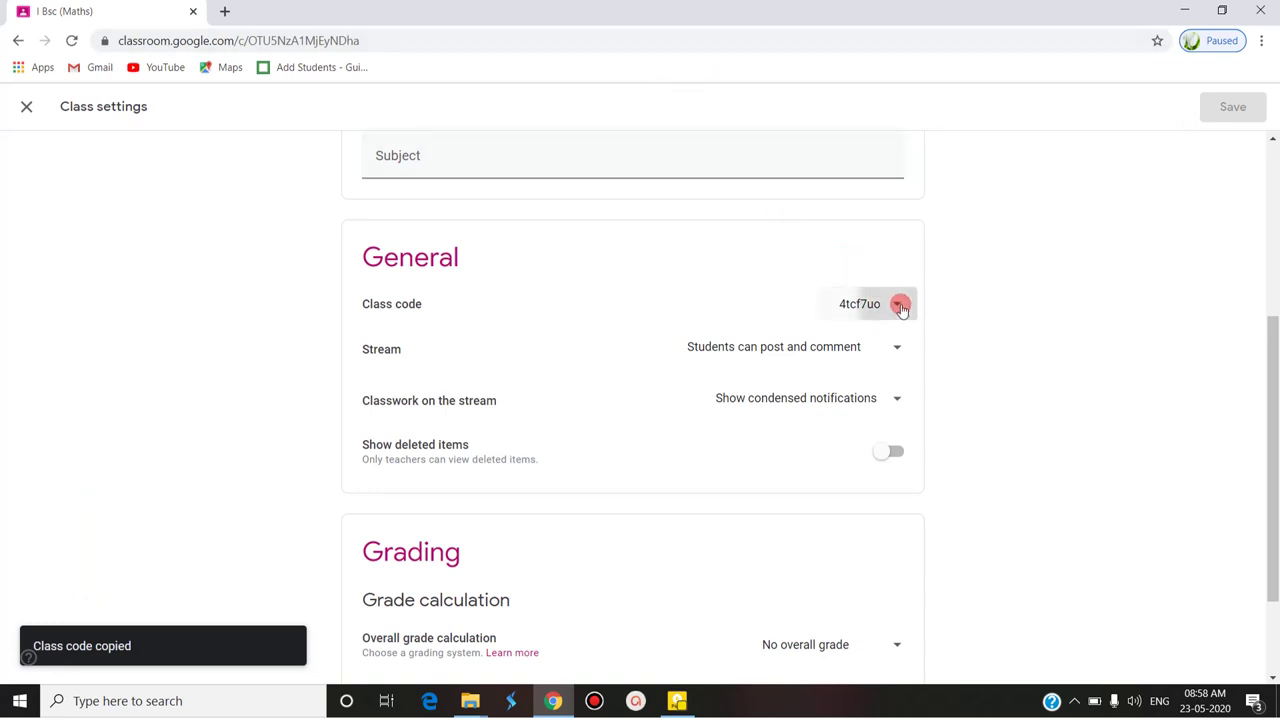
{"action": "left_click", "coordinate": [896, 303]}
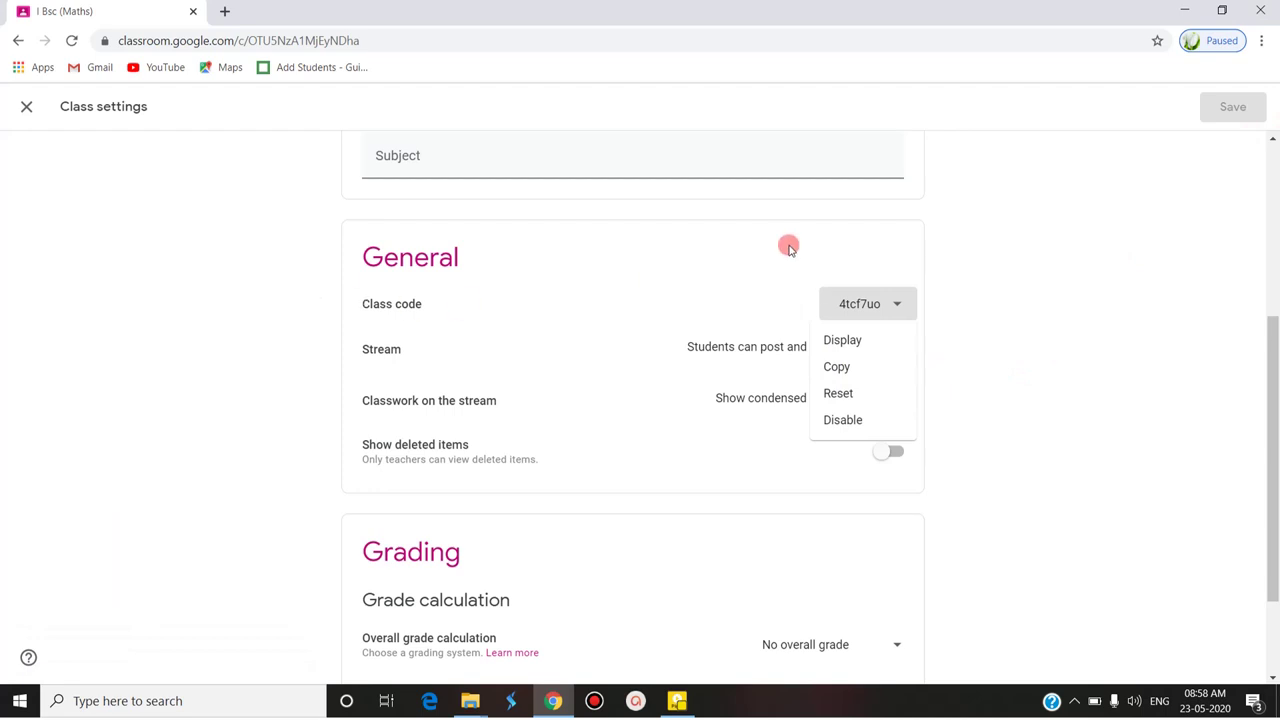
{"action": "left_click", "coordinate": [868, 394]}
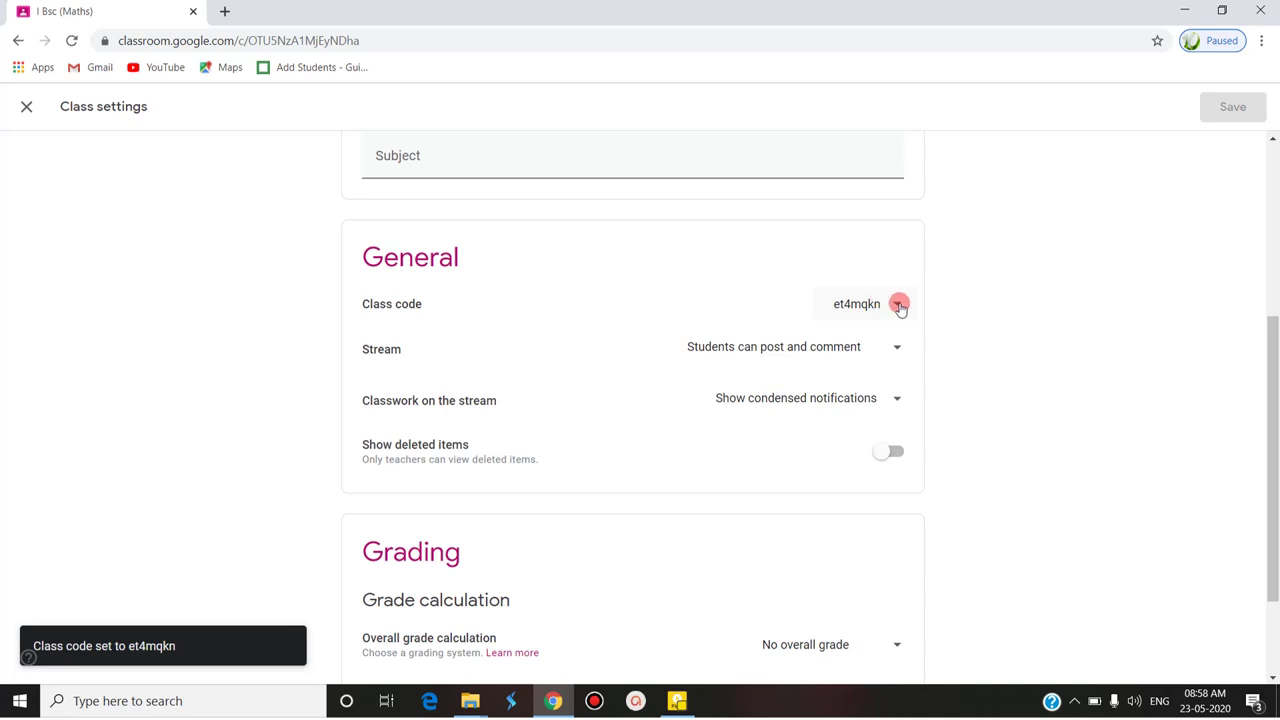
{"action": "left_click", "coordinate": [899, 304]}
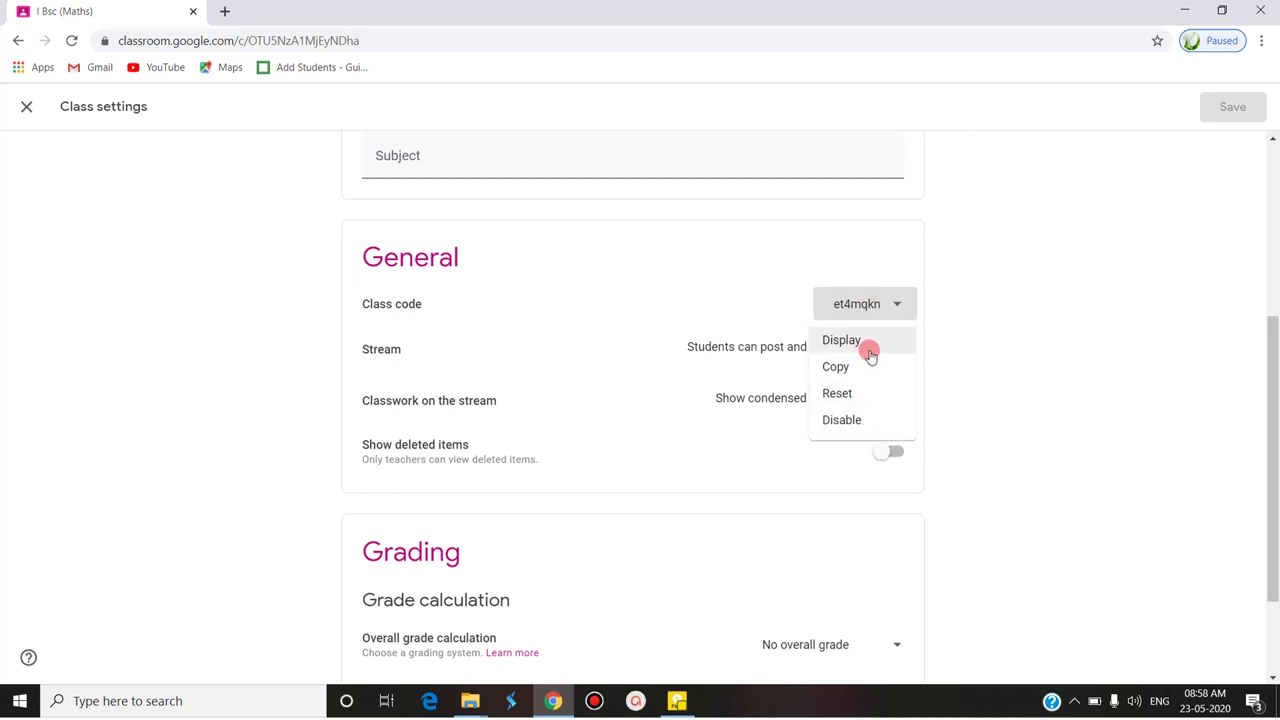
{"action": "left_click", "coordinate": [1001, 288]}
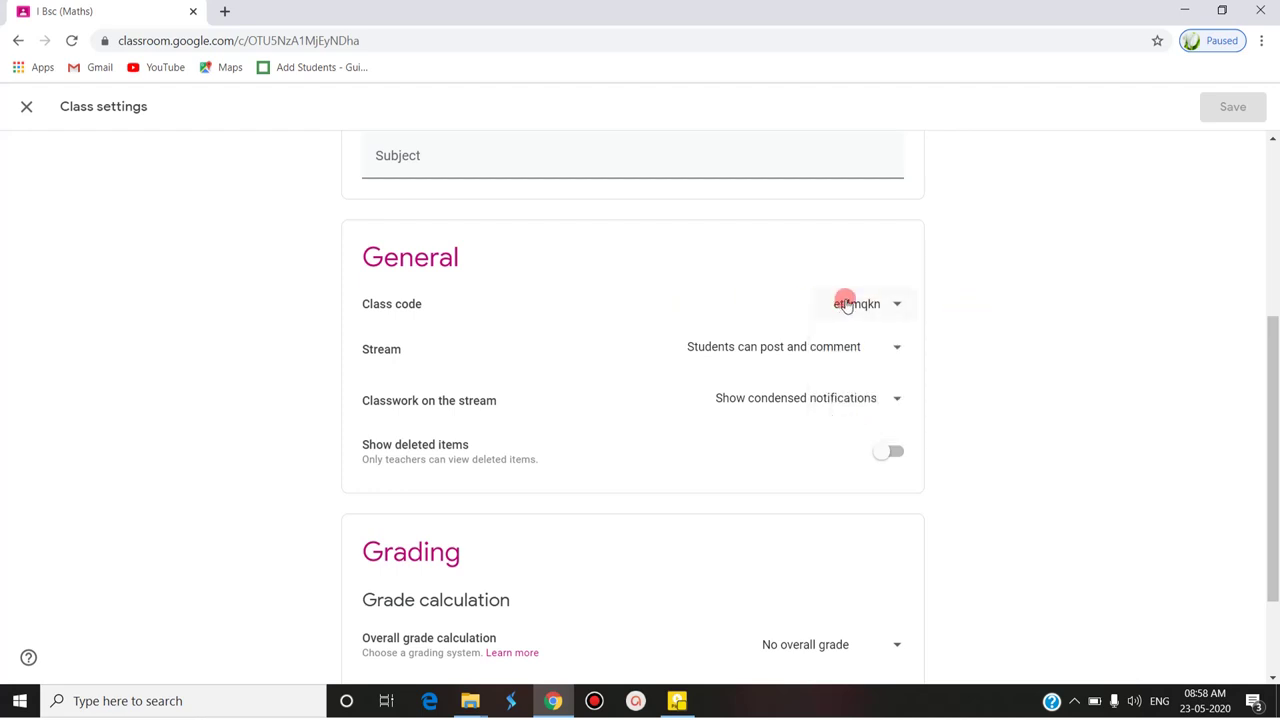
{"action": "left_click", "coordinate": [899, 347]}
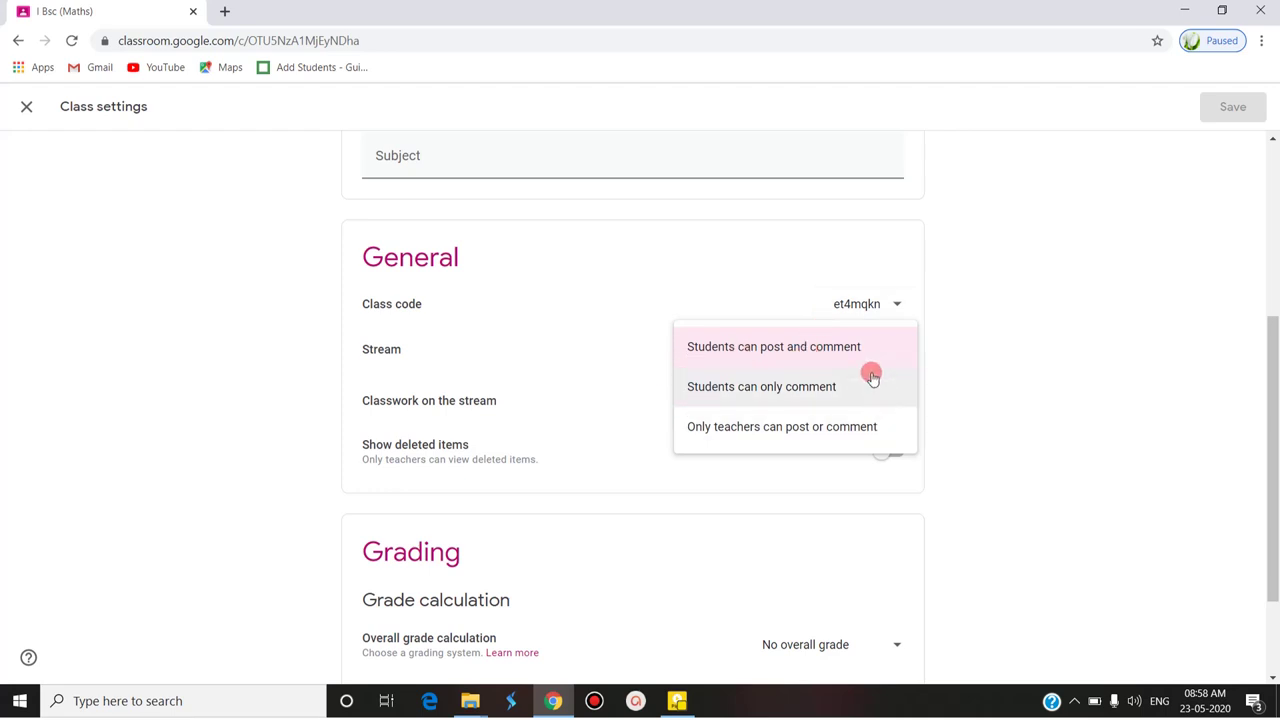
{"action": "left_click", "coordinate": [1016, 297]}
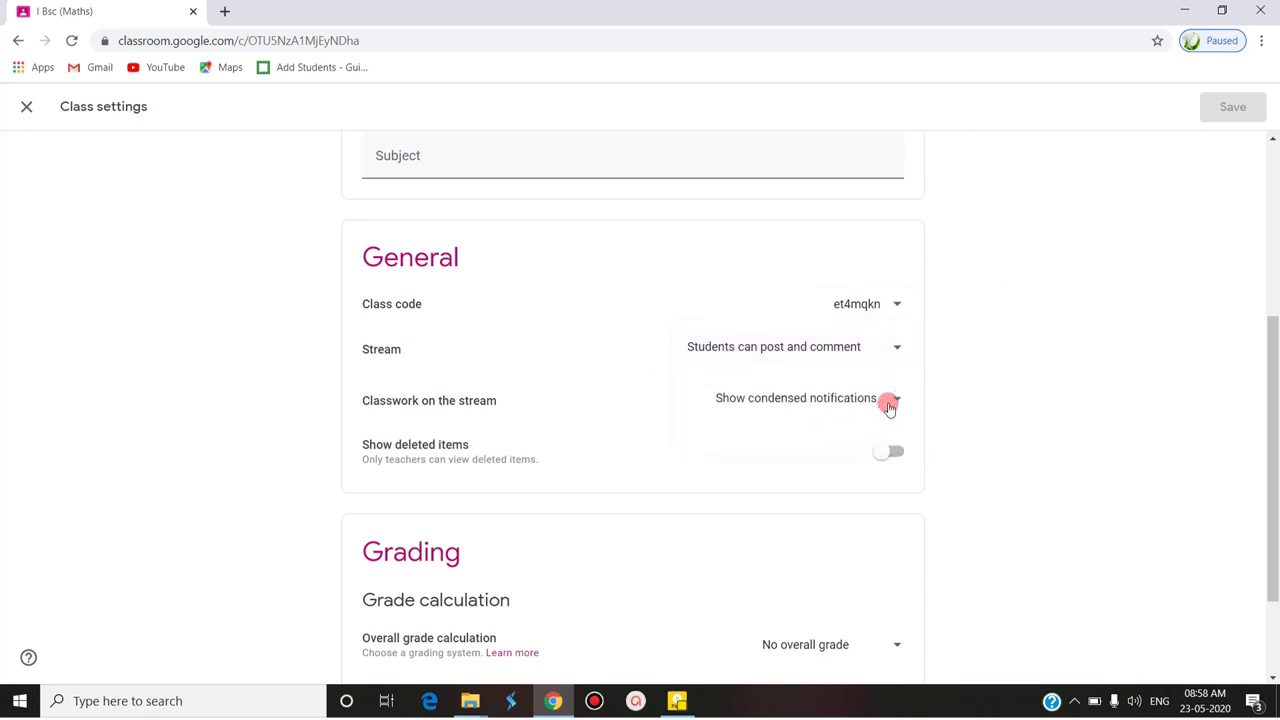
{"action": "left_click", "coordinate": [895, 399]}
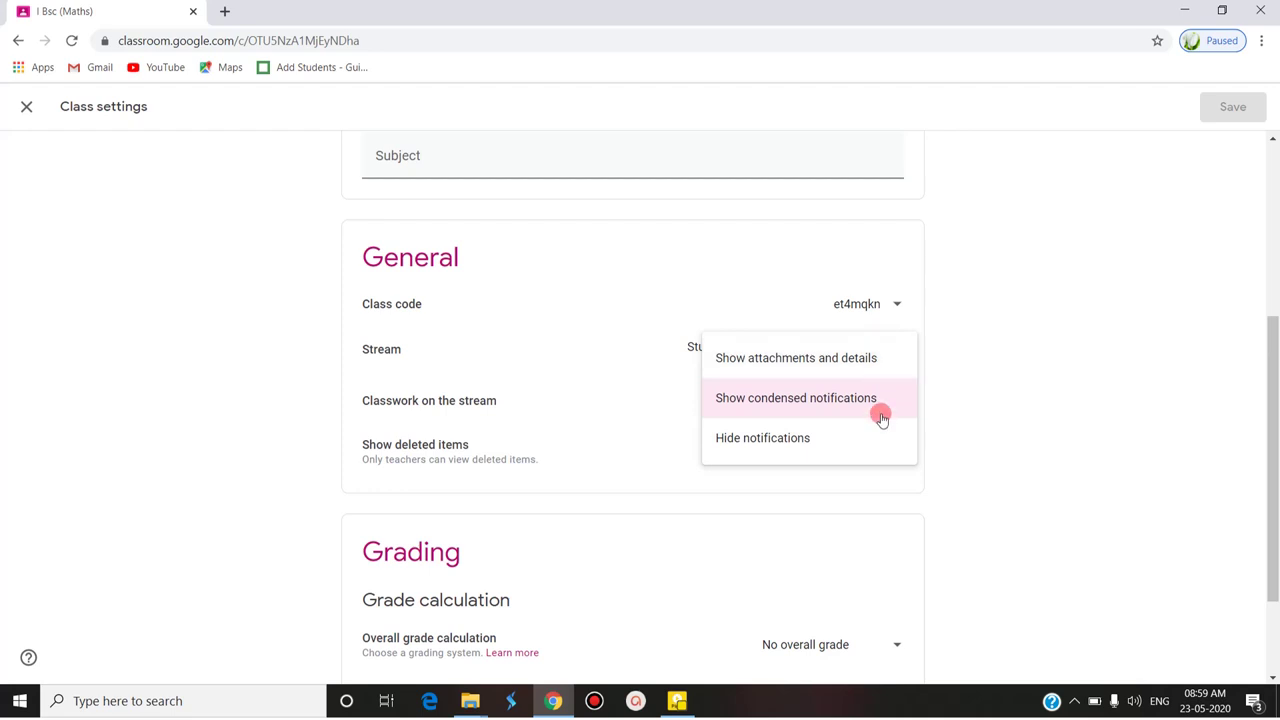
{"action": "left_click", "coordinate": [1059, 373]}
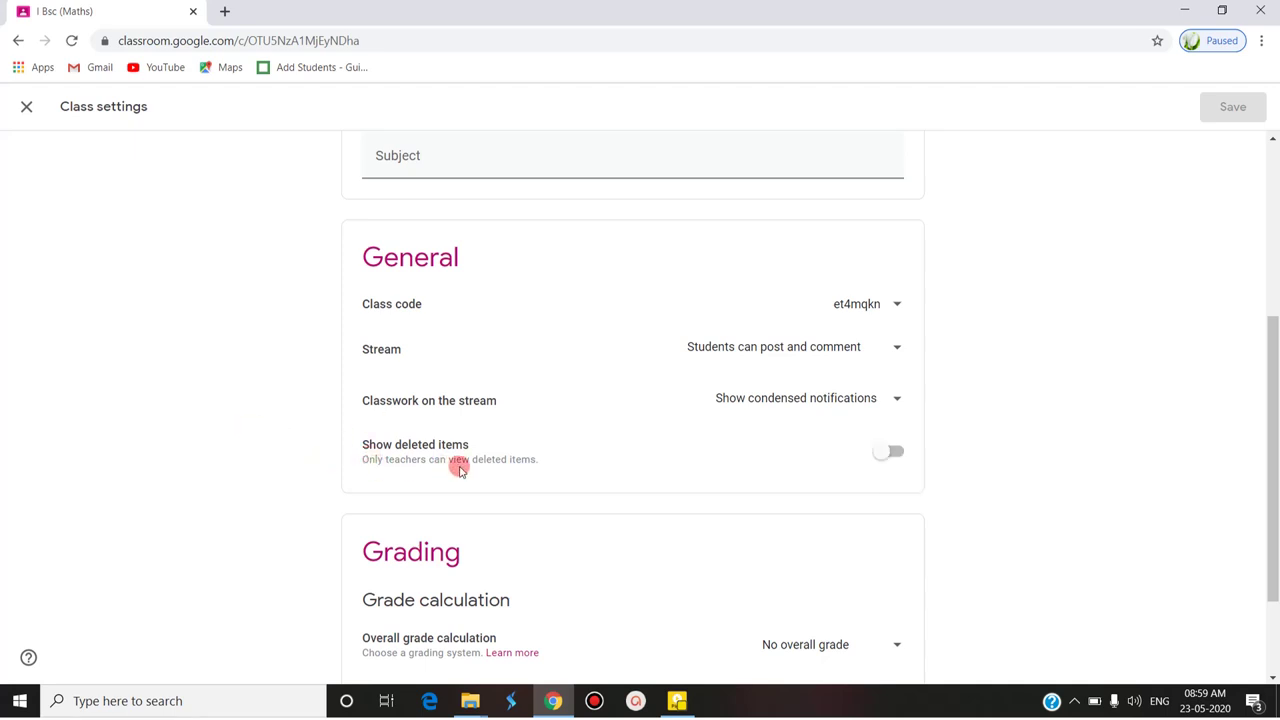
{"action": "scroll", "coordinate": [717, 463], "scroll_direction": "down", "scroll_amount": 2}
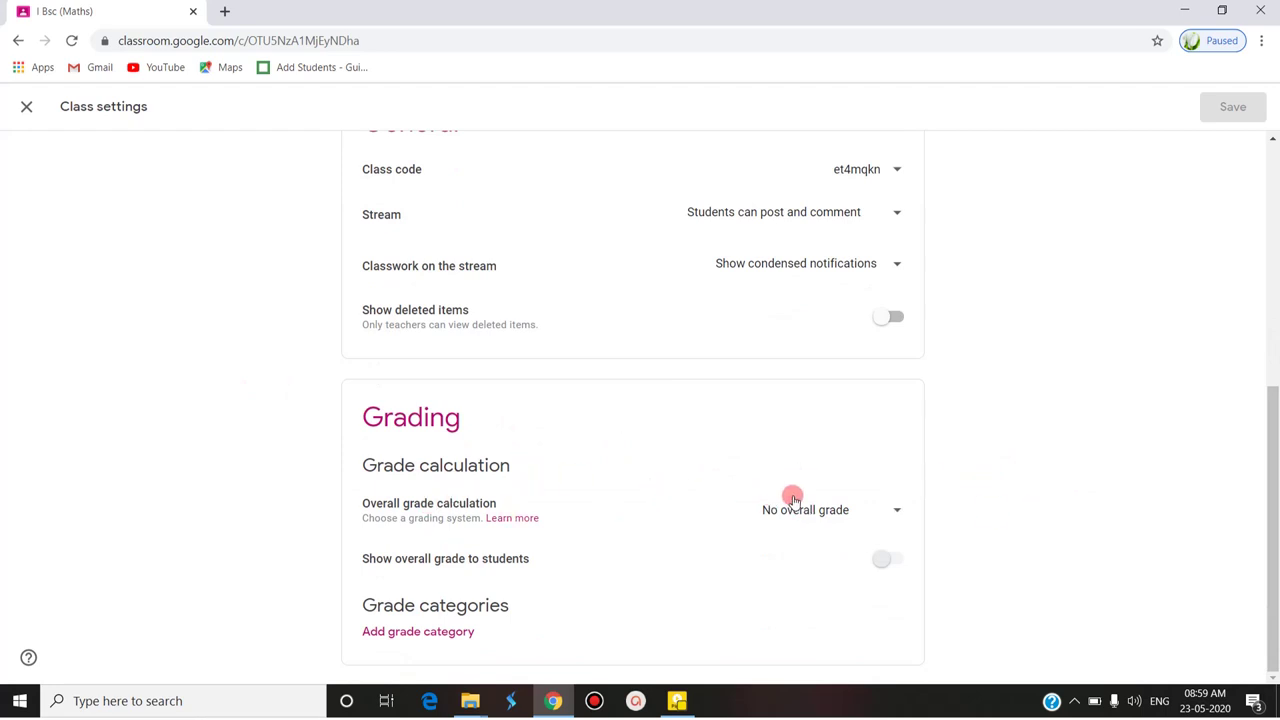
Step: Set Overall grade calculation to Total points and remove the empty grade category row
{"action": "left_click", "coordinate": [896, 511]}
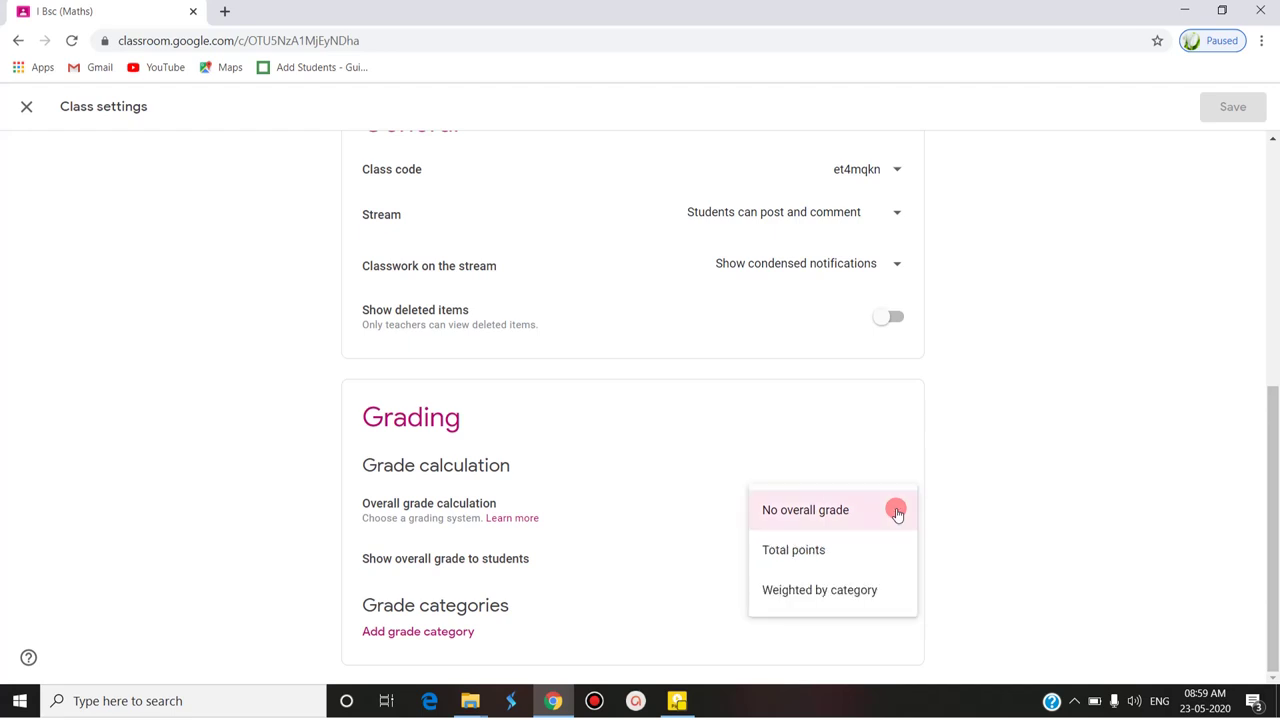
{"action": "left_click", "coordinate": [860, 562]}
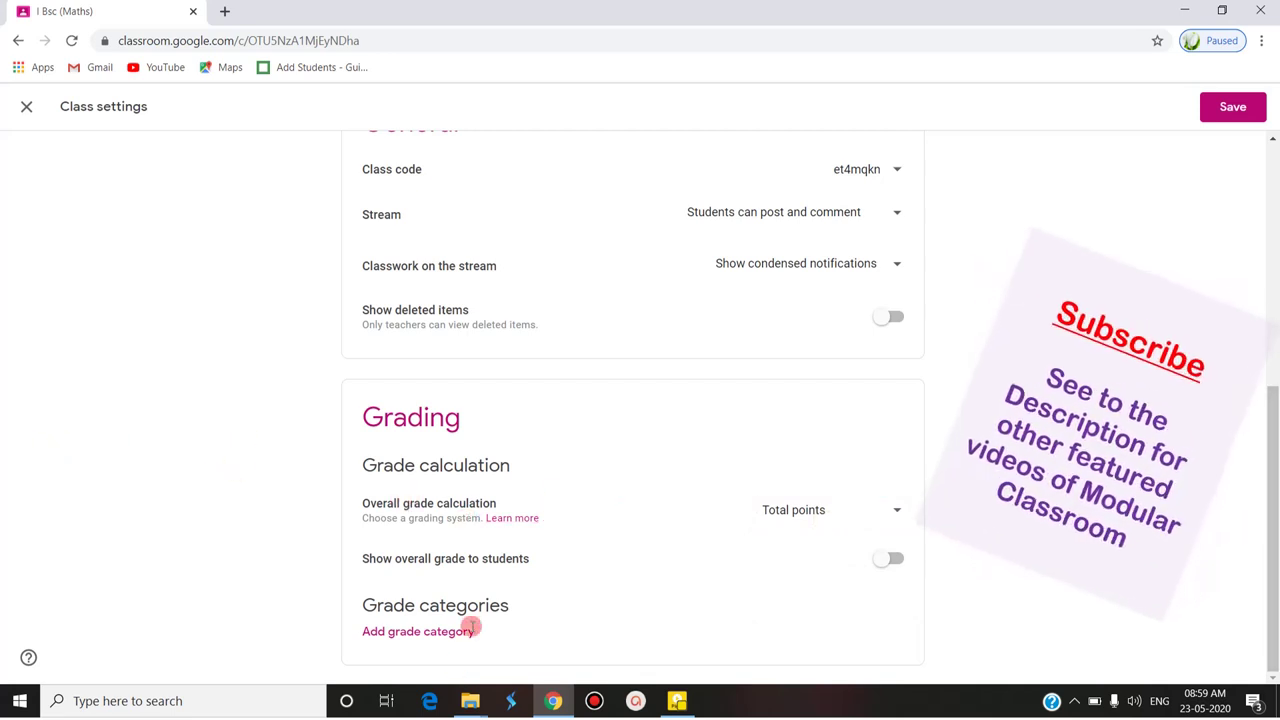
{"action": "left_click", "coordinate": [456, 631]}
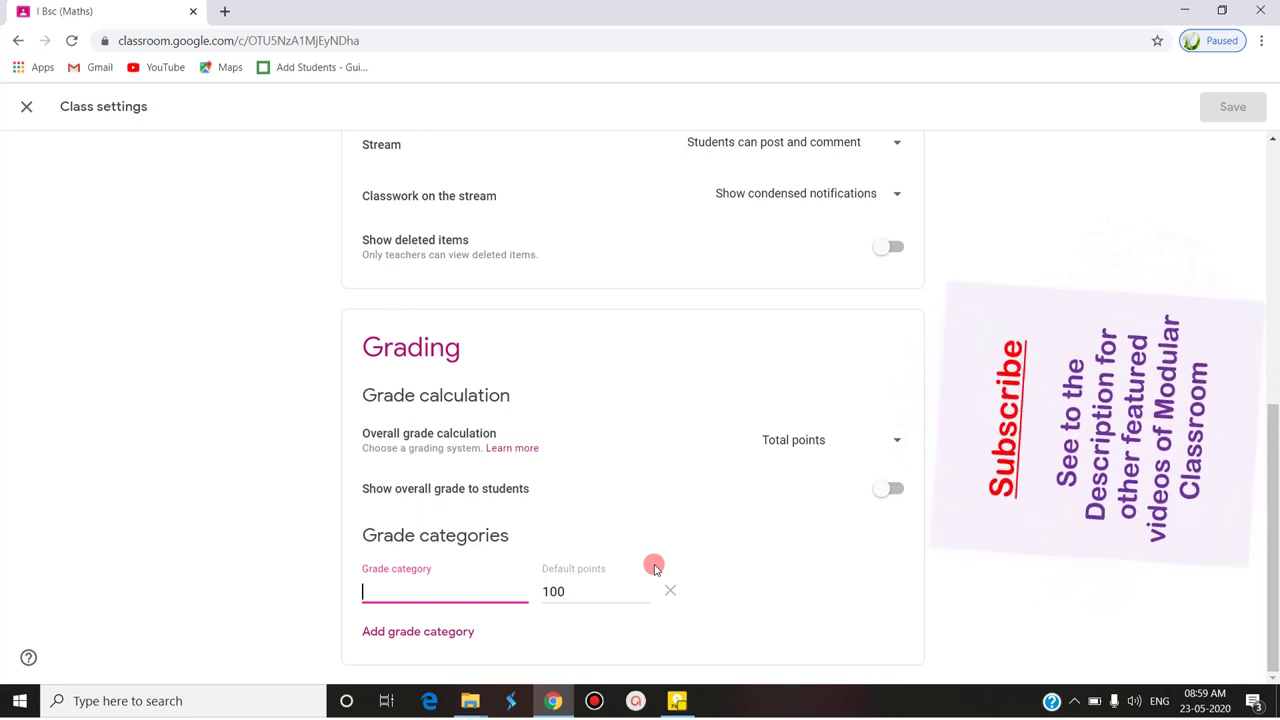
{"action": "left_click", "coordinate": [669, 593]}
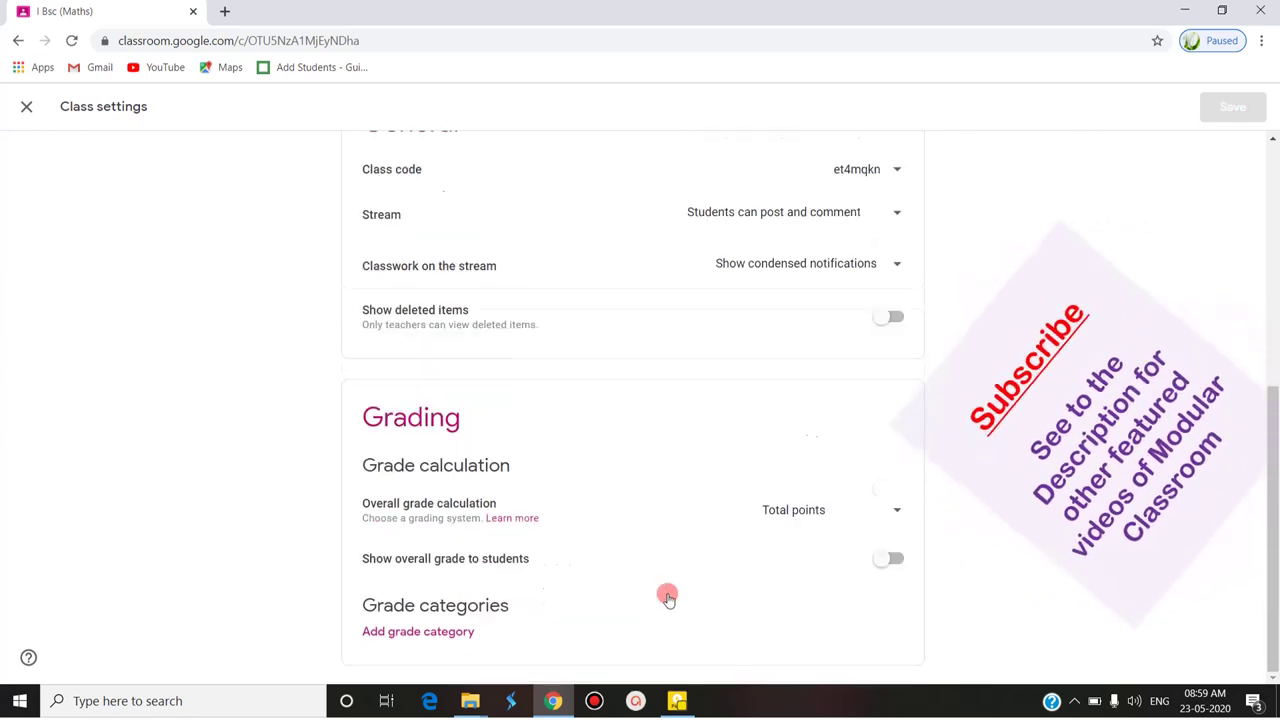